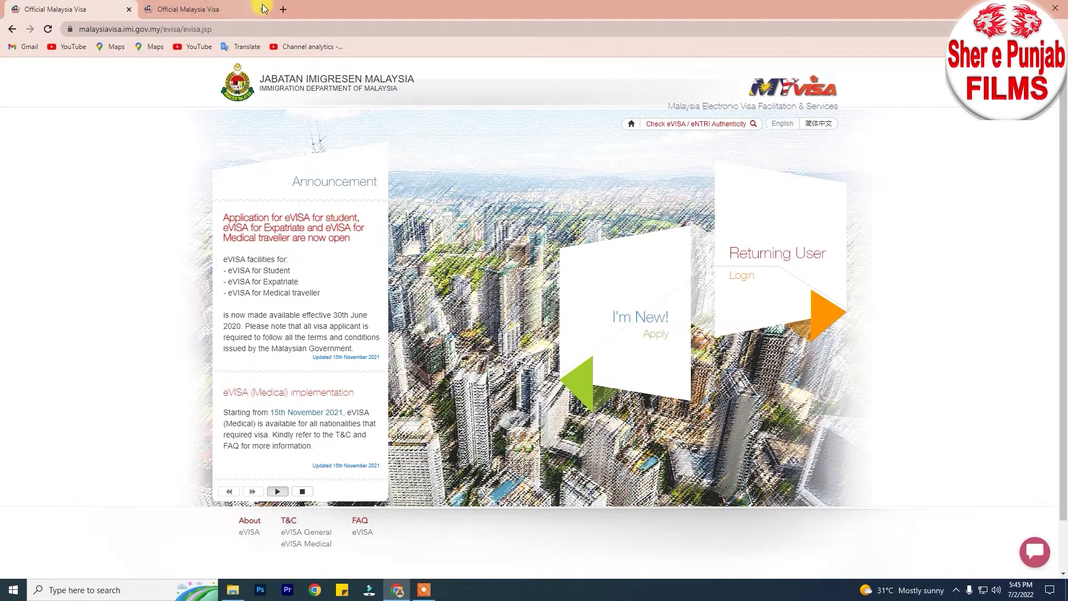
Close the duplicate eVISA tab and start registering as a new applicant.
click(261, 10)
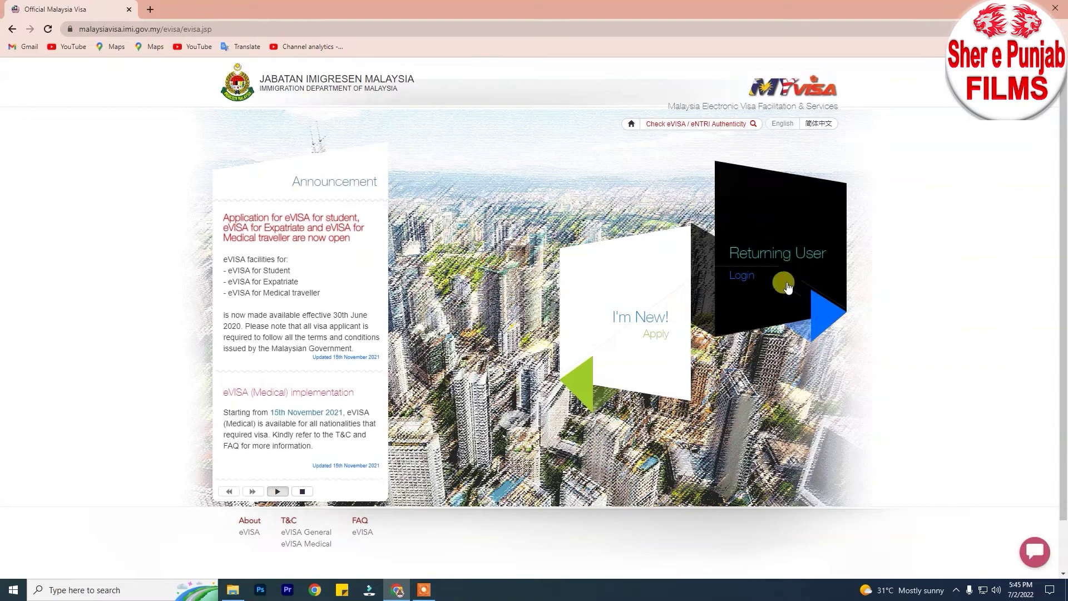
click(625, 310)
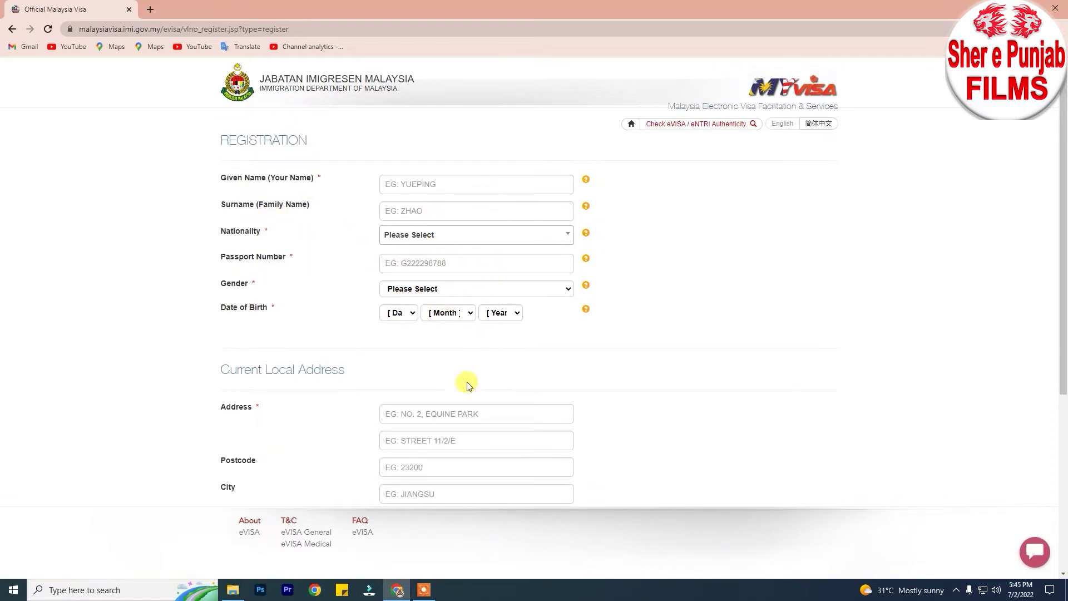
Scroll through the new-user registration form, then go back to the eVISA home page.
scroll(465, 384, down, 5)
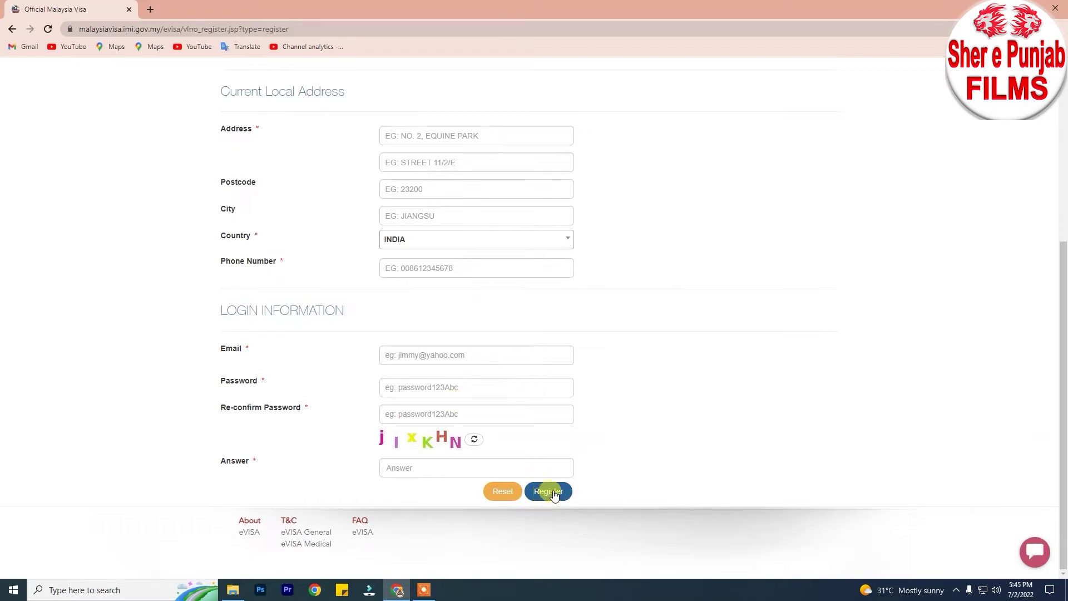
click(11, 29)
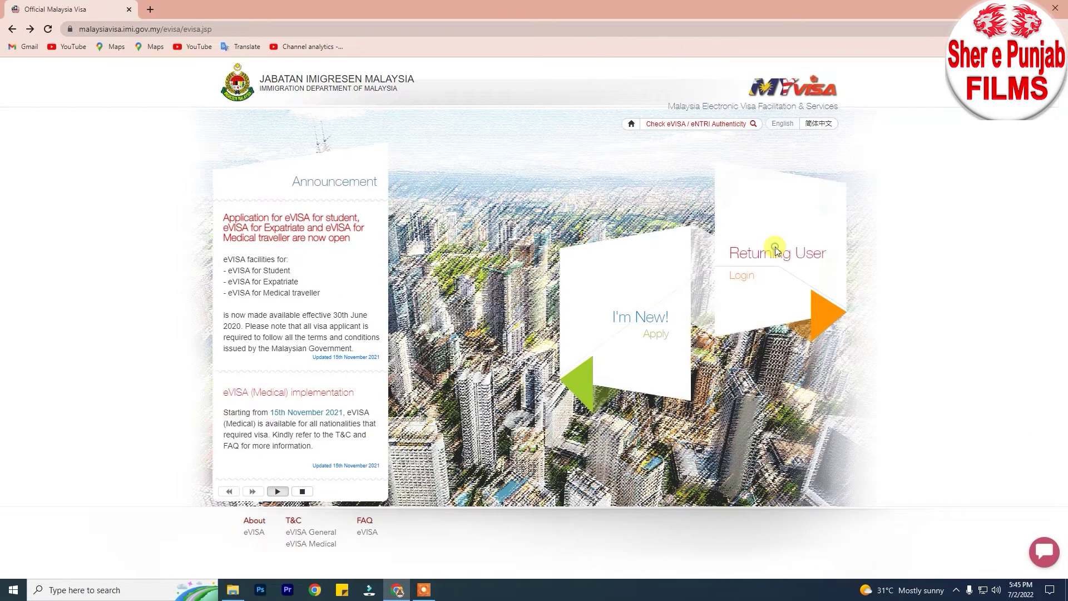
Sign in as a returning user with the account email, password and captcha answer.
click(776, 250)
click(534, 202)
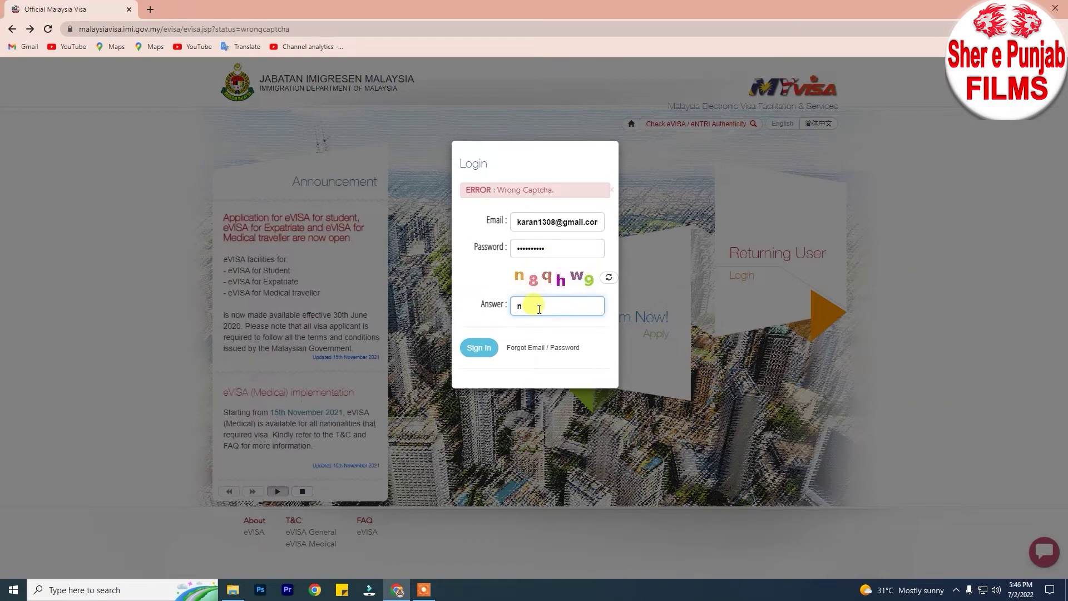
click(539, 309)
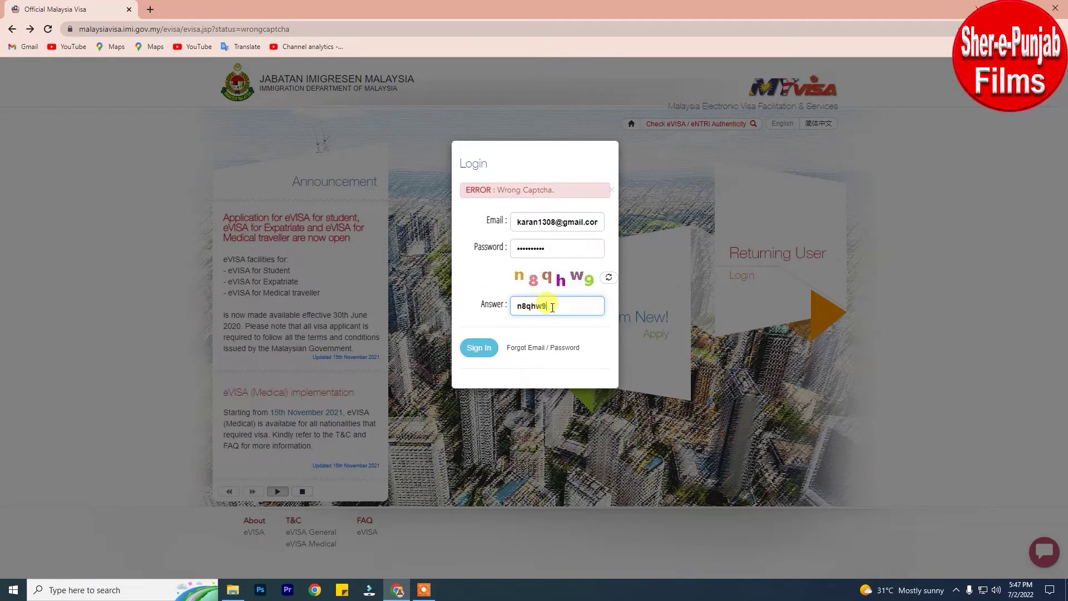
click(479, 347)
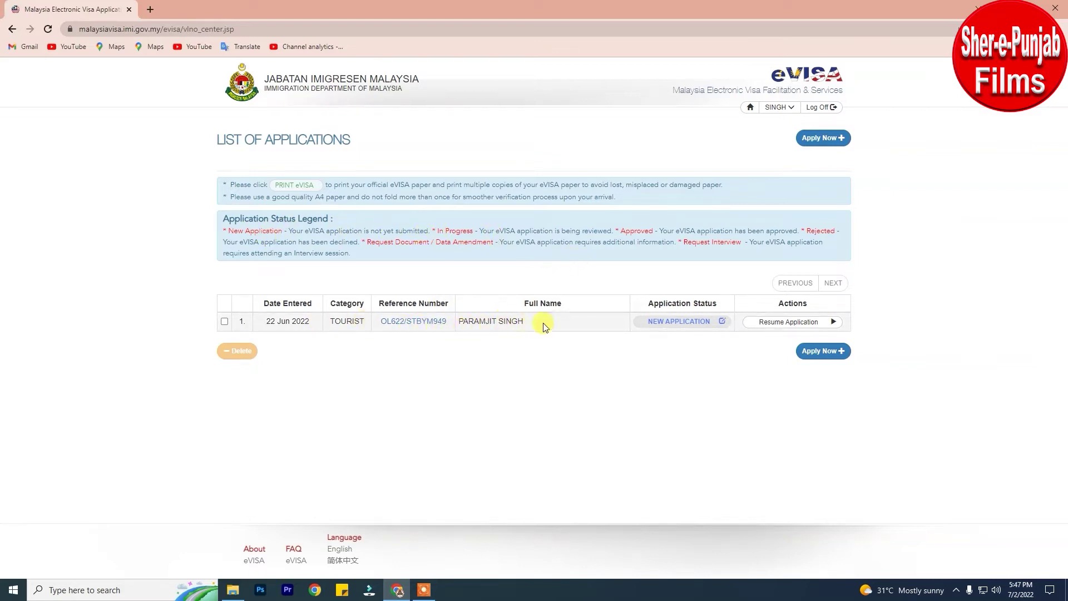
Start a new application, proceed past the holiday closure notice, and choose the Tourist eVISA type.
click(823, 142)
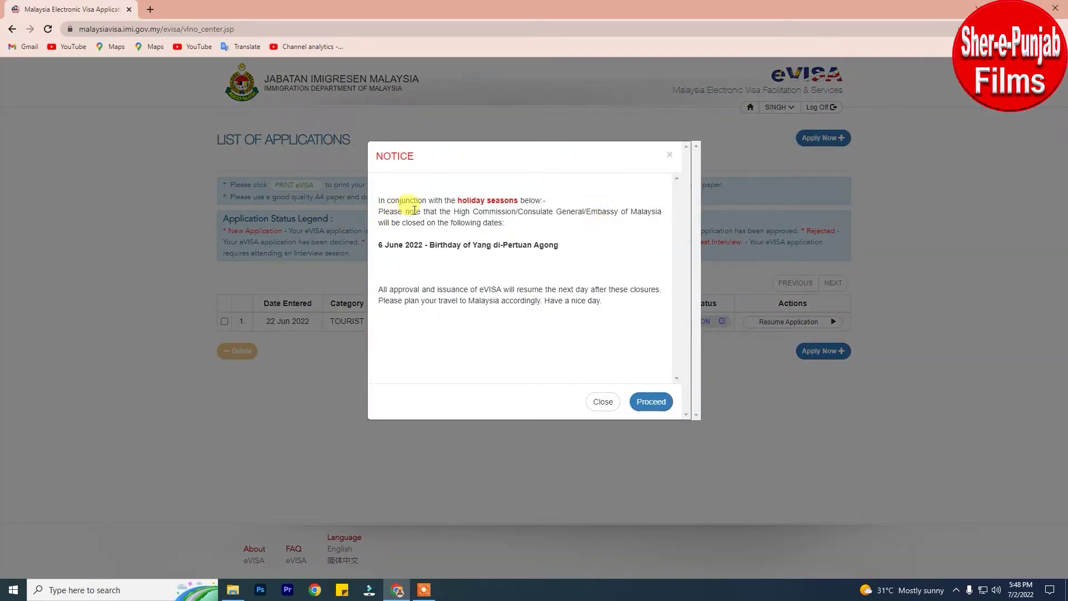
click(648, 403)
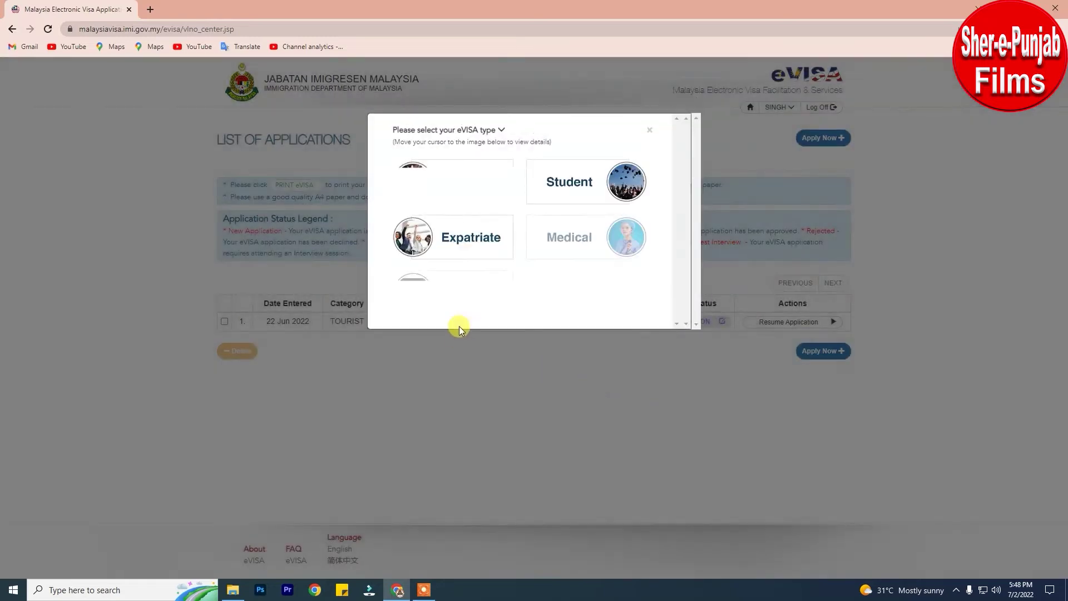
mouse_move(490, 312)
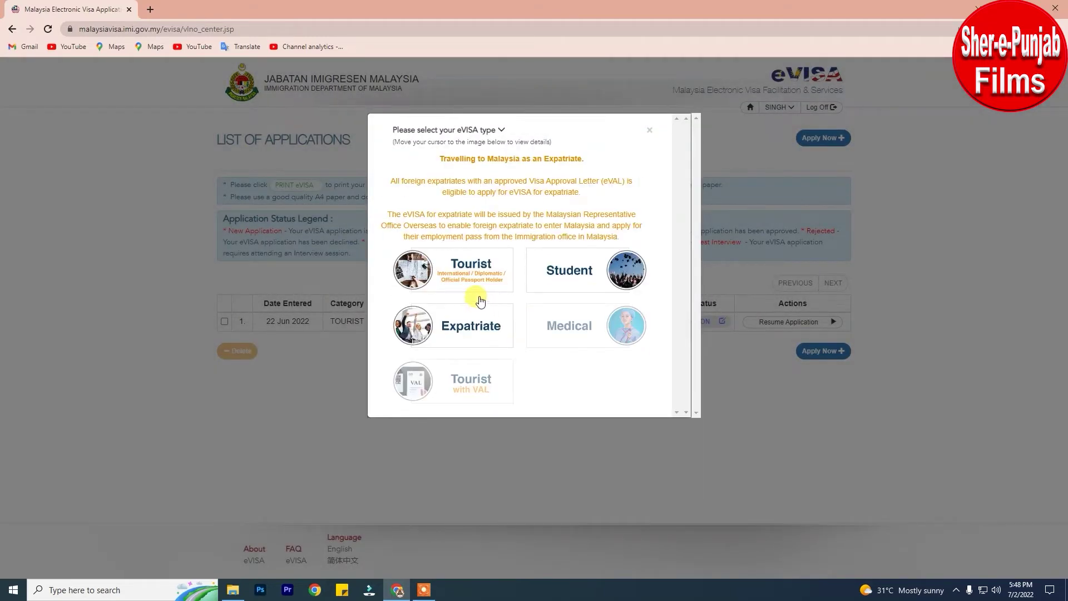
mouse_move(589, 279)
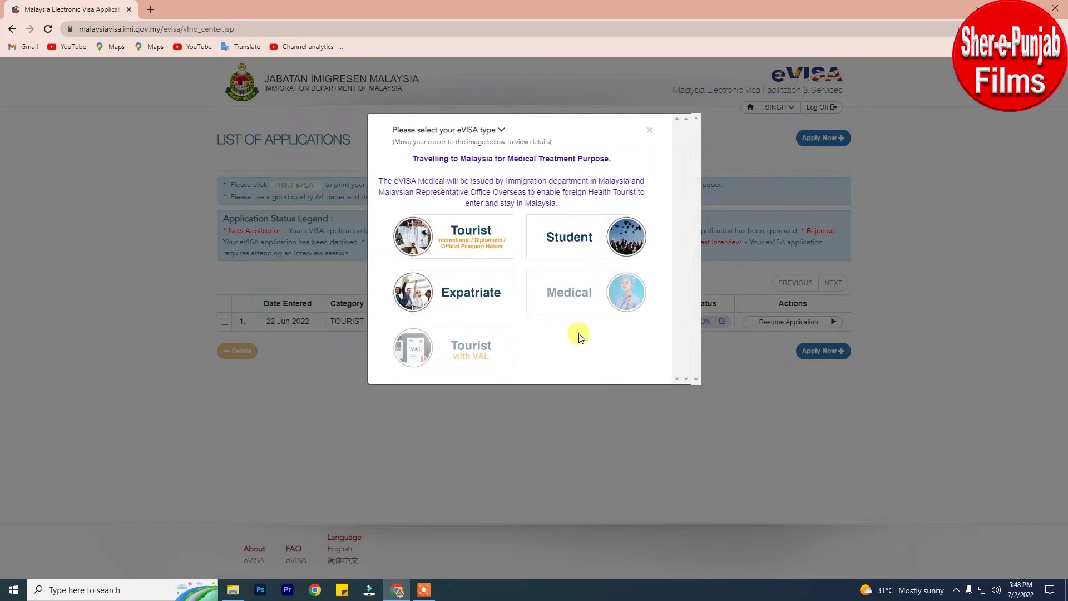
click(467, 287)
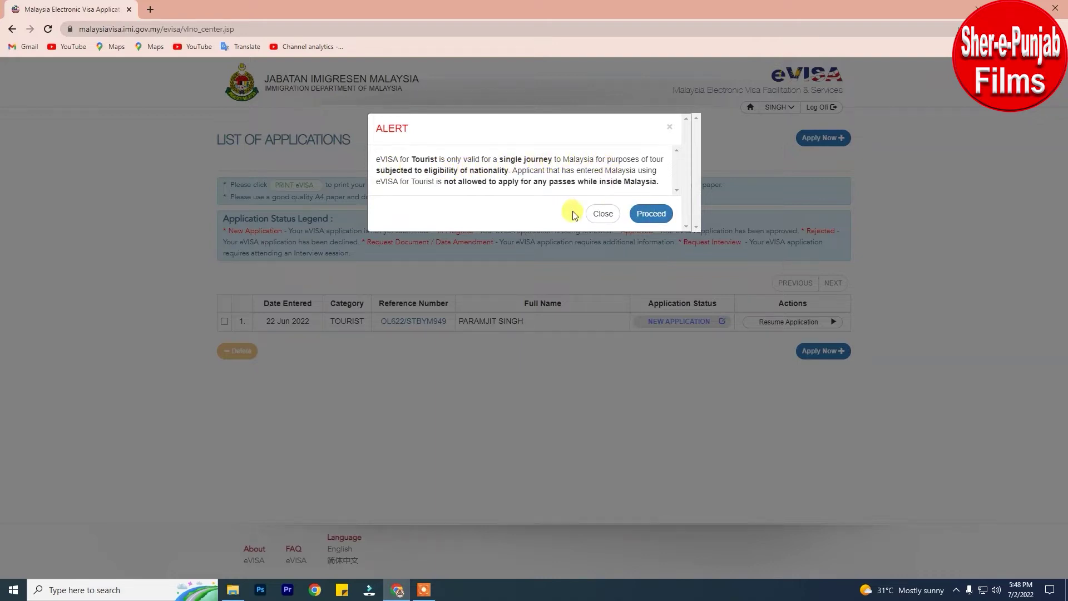
Accept the tourist conditions, close the extra Extensions tab, and review the application form.
click(650, 216)
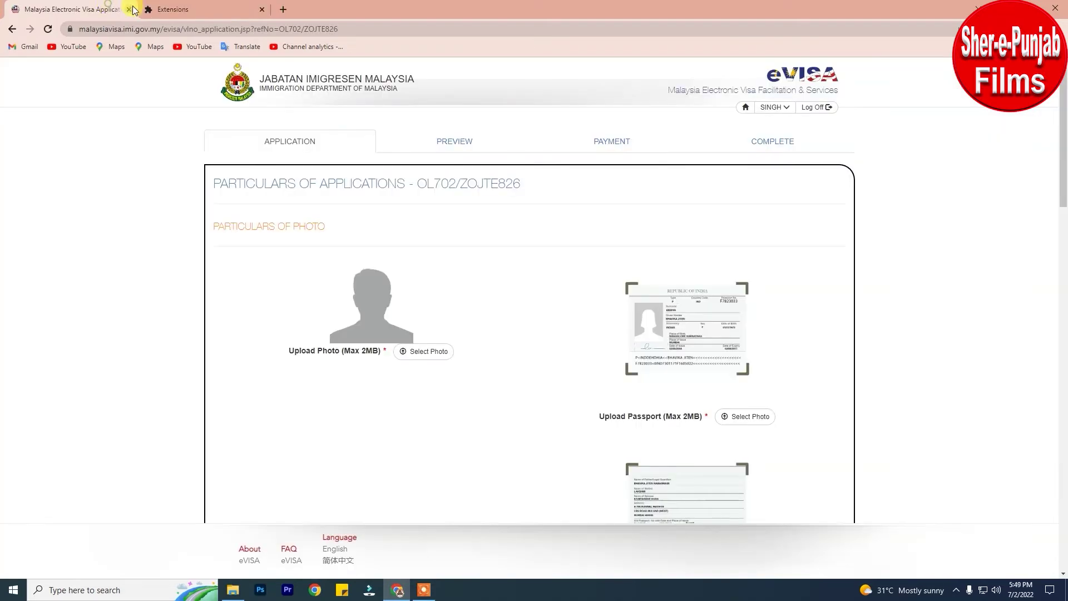
click(263, 10)
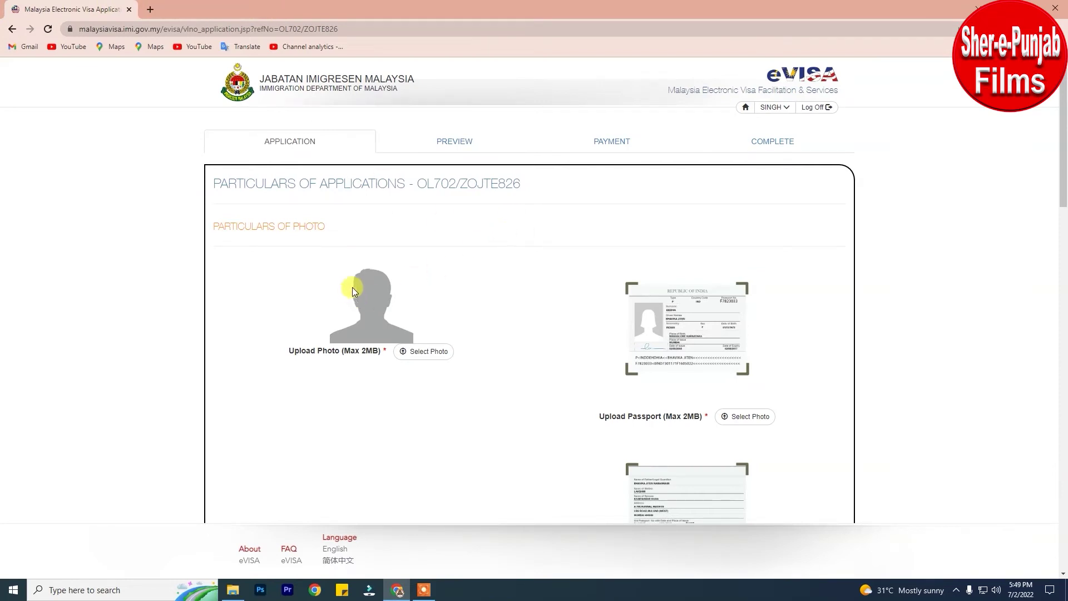
scroll(603, 331, down, 5)
scroll(603, 337, down, 15)
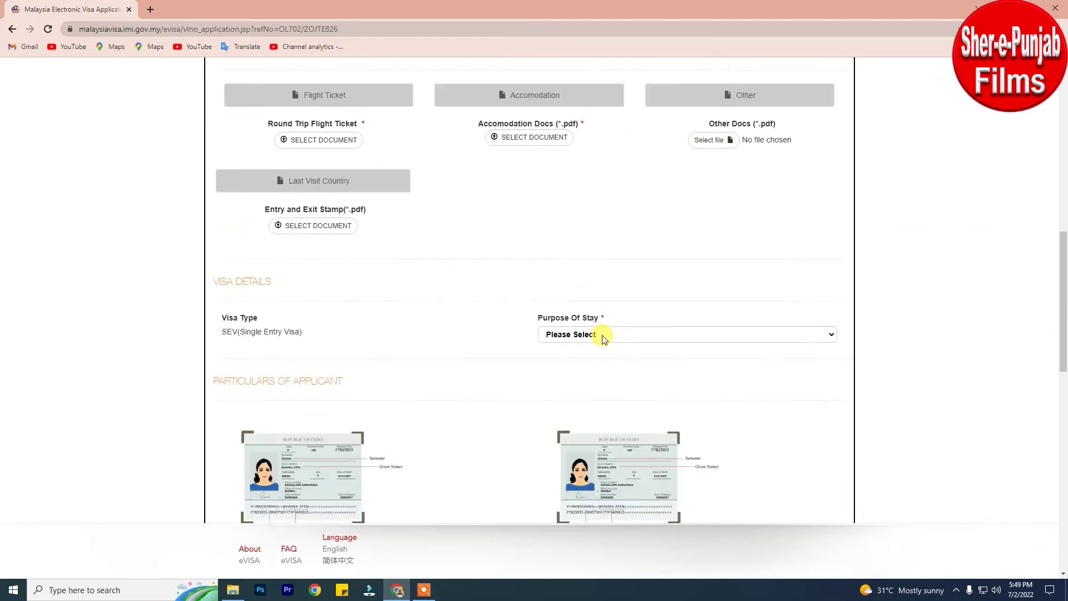
scroll(602, 341, up, 20)
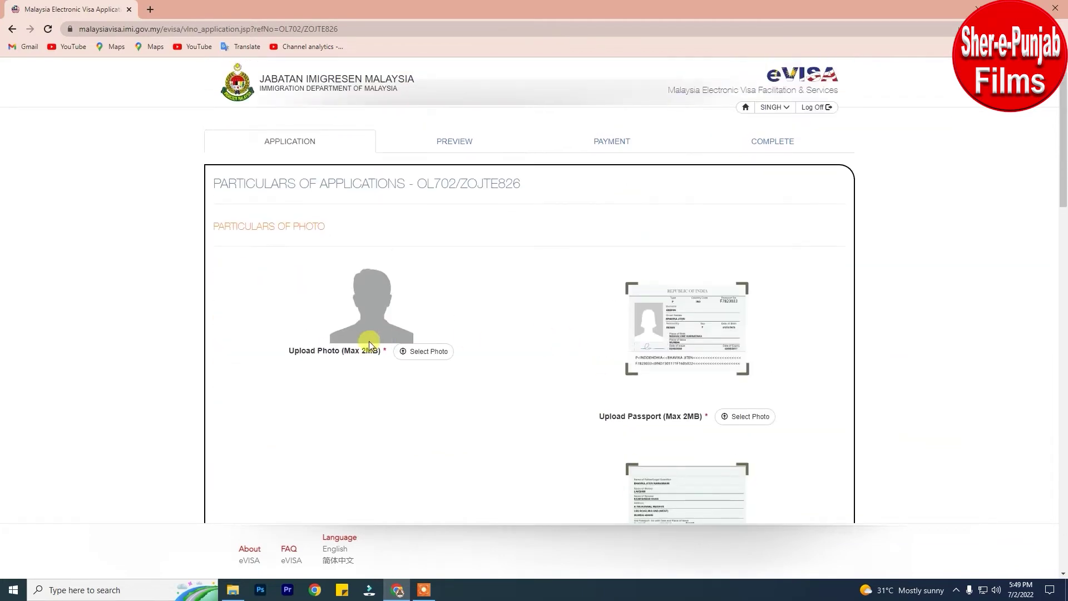
Attach the applicant's visa photo .jpg under Upload Photo.
click(423, 351)
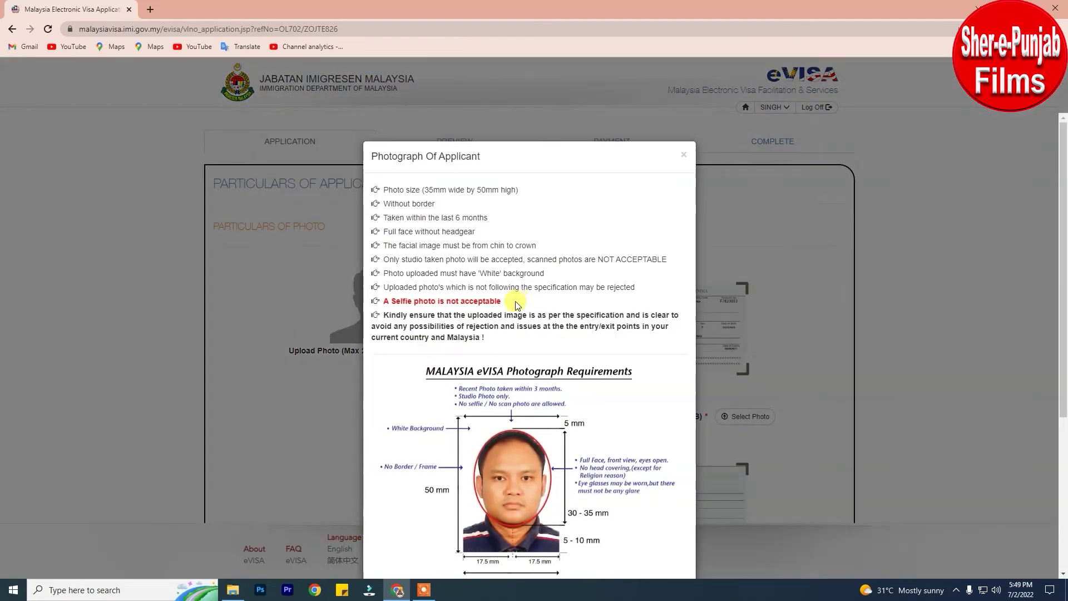
scroll(528, 273, down, 5)
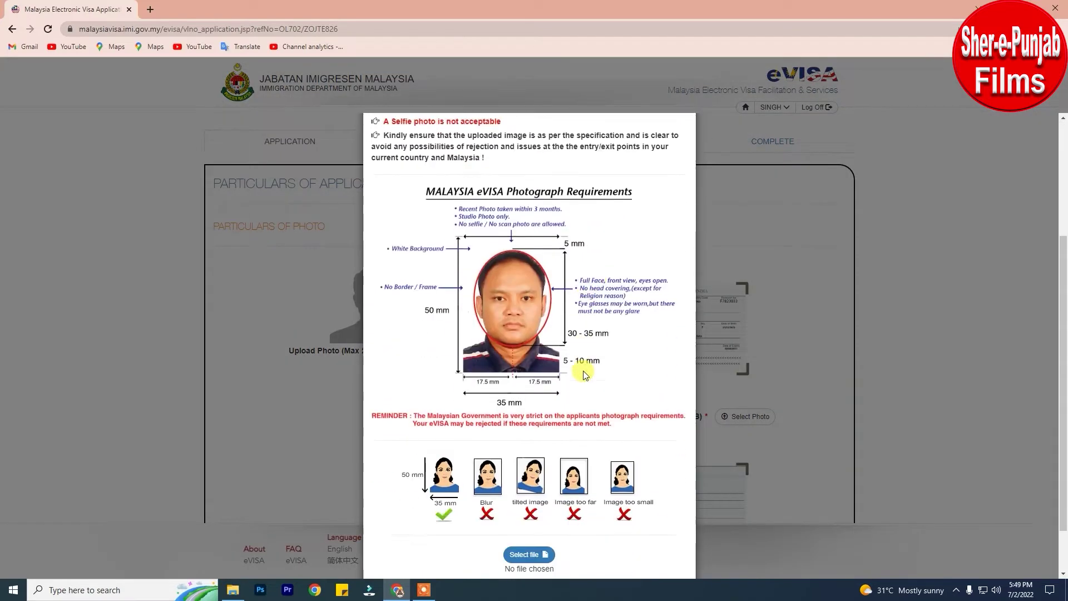
click(518, 495)
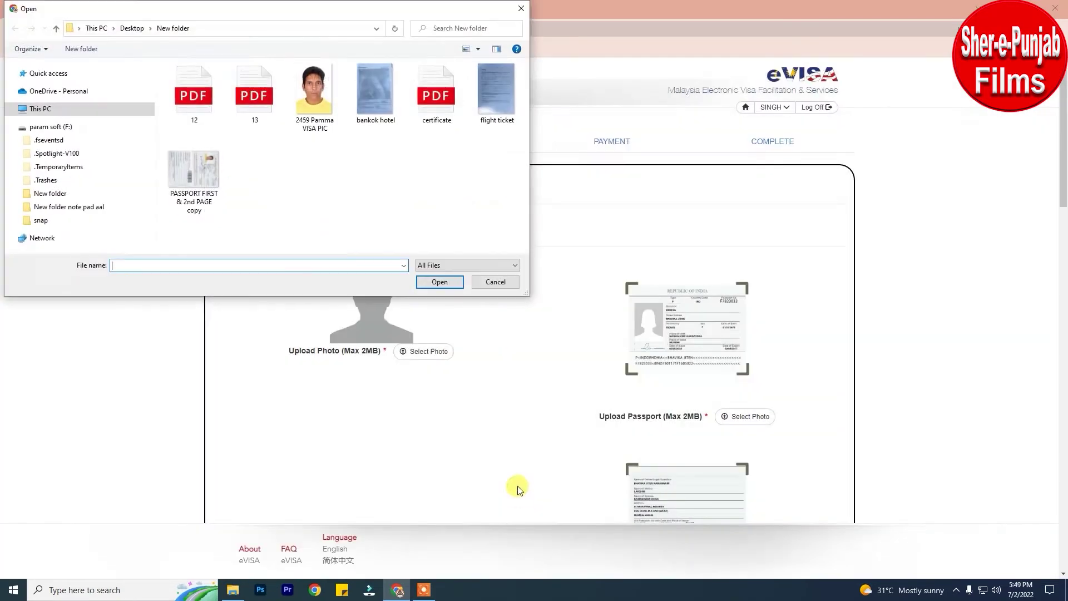
click(315, 89)
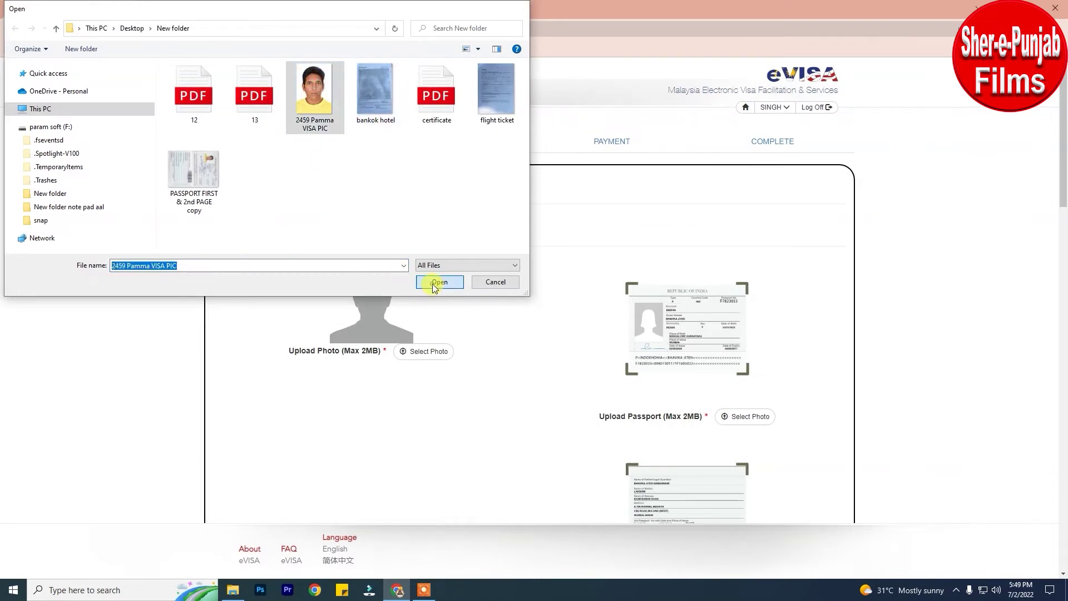
click(437, 282)
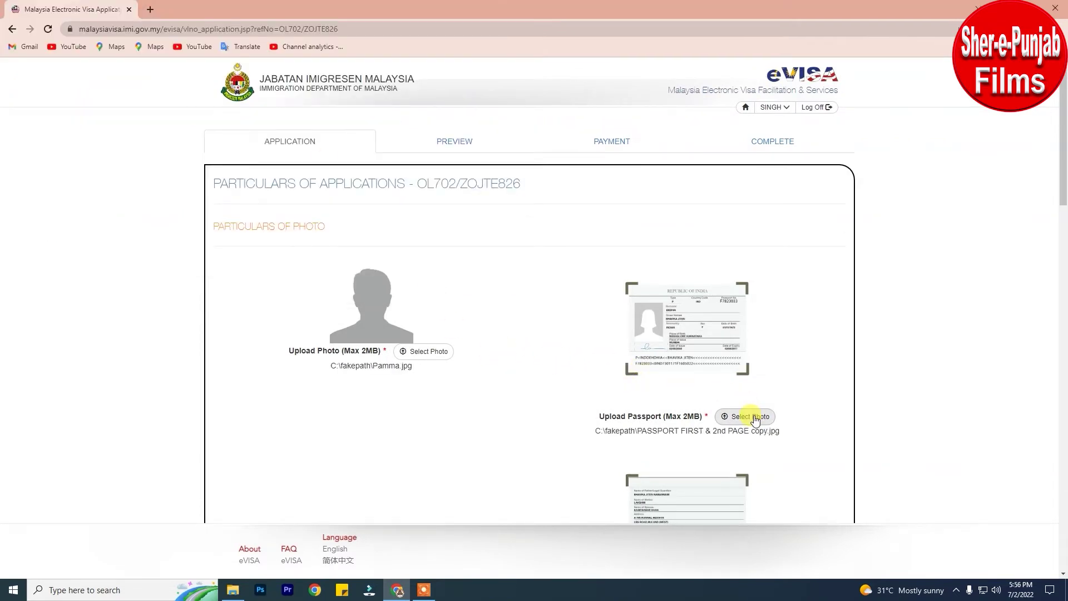
Attach first page .jpg as the passport first-page scan.
click(754, 417)
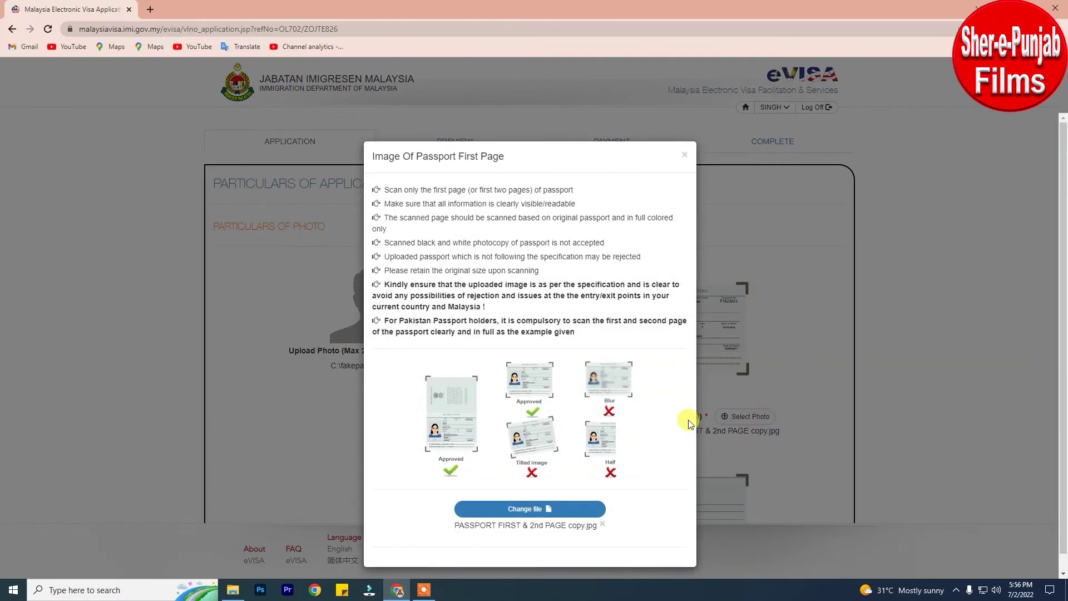
click(527, 508)
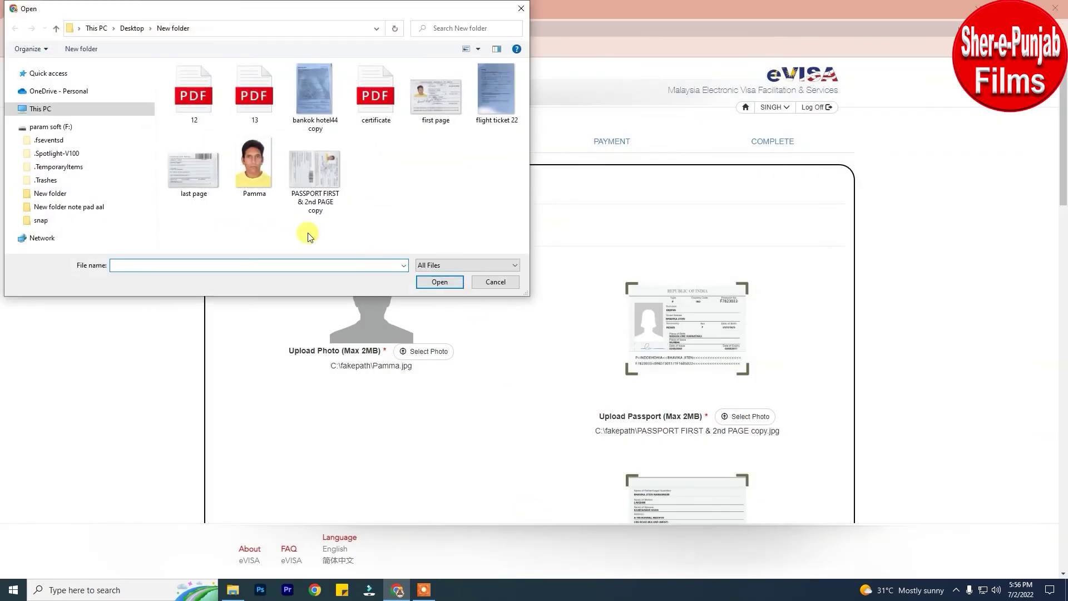
click(445, 105)
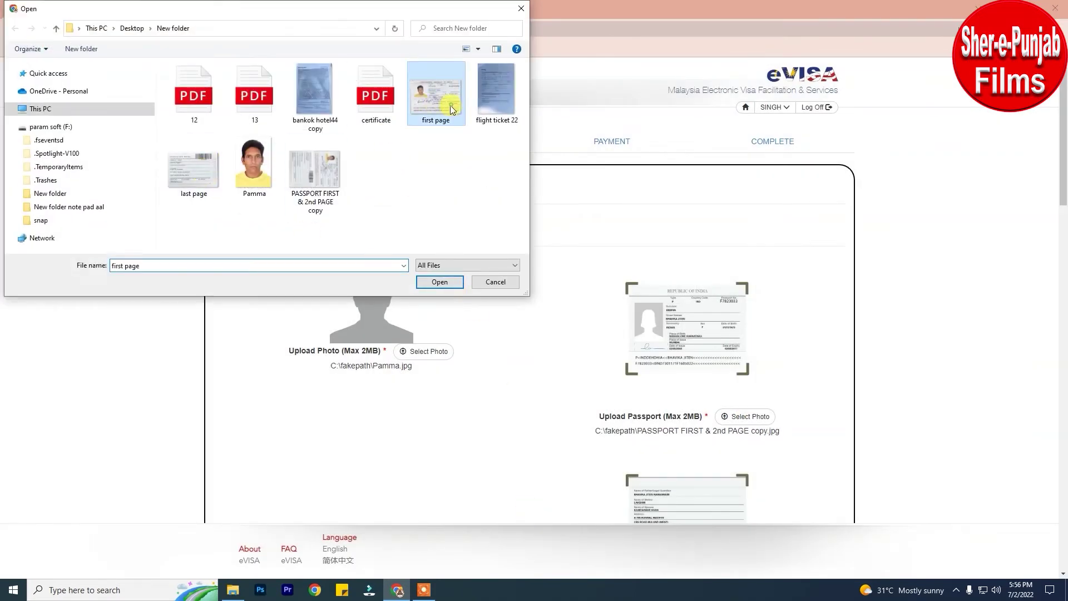
click(439, 282)
scroll(788, 431, down, 4)
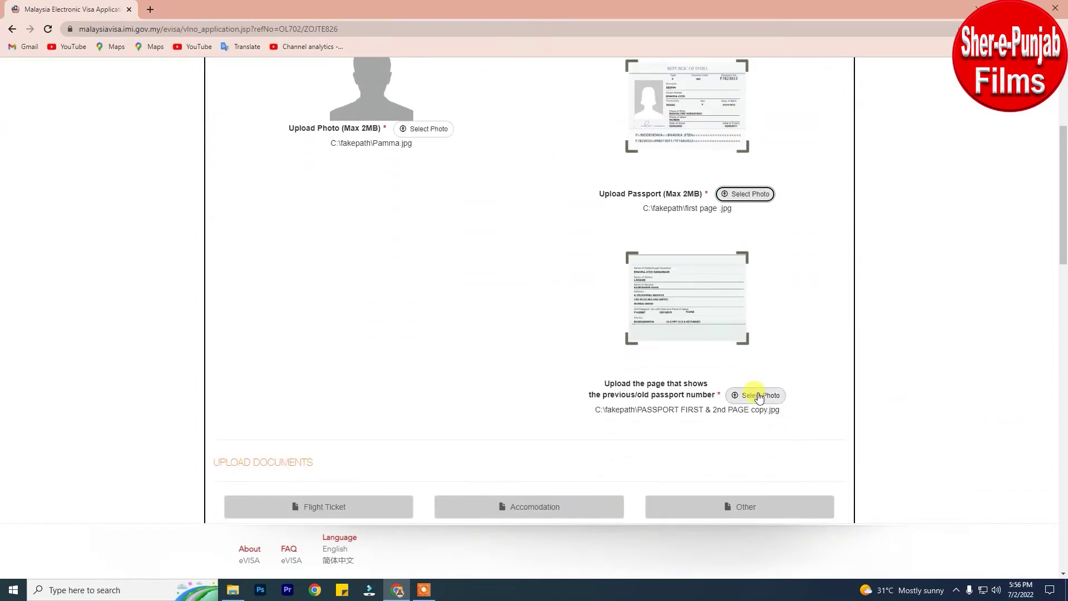
Replace the previous-passport-number page upload with last page.jpg.
click(755, 395)
click(543, 507)
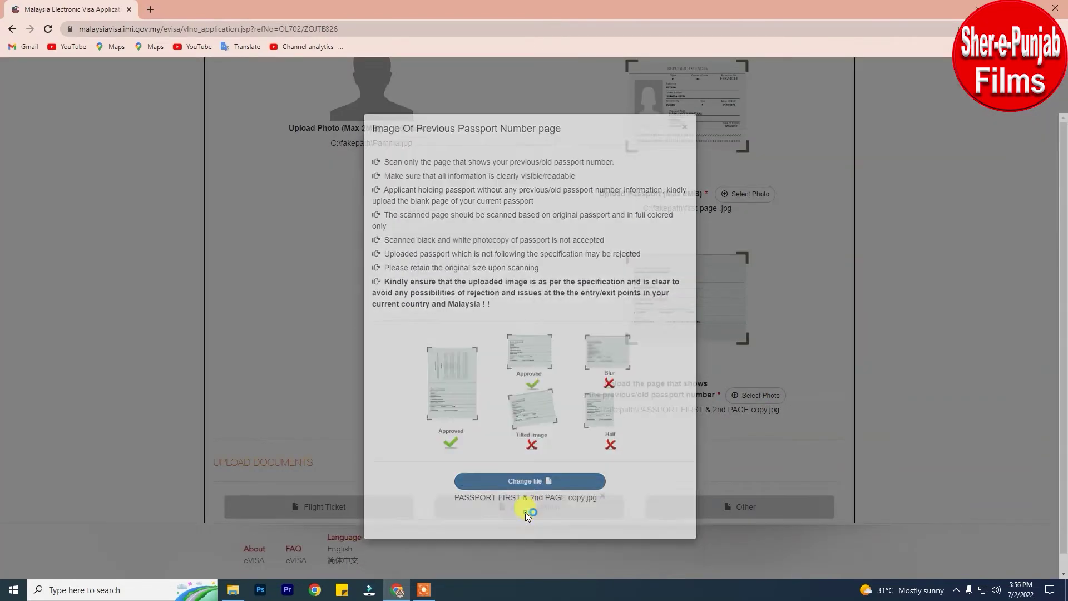
click(190, 170)
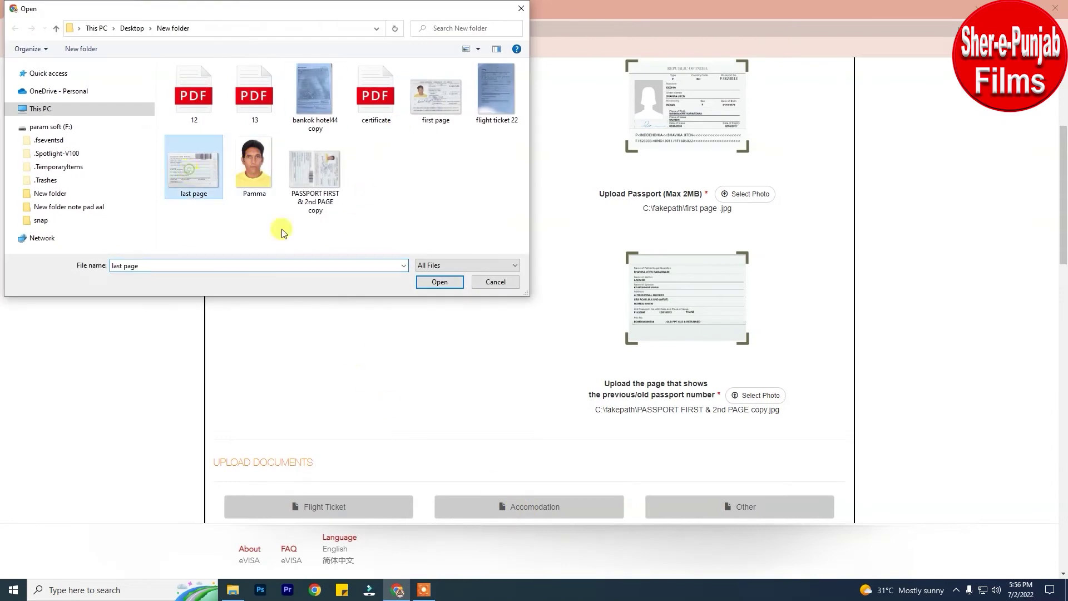
click(439, 281)
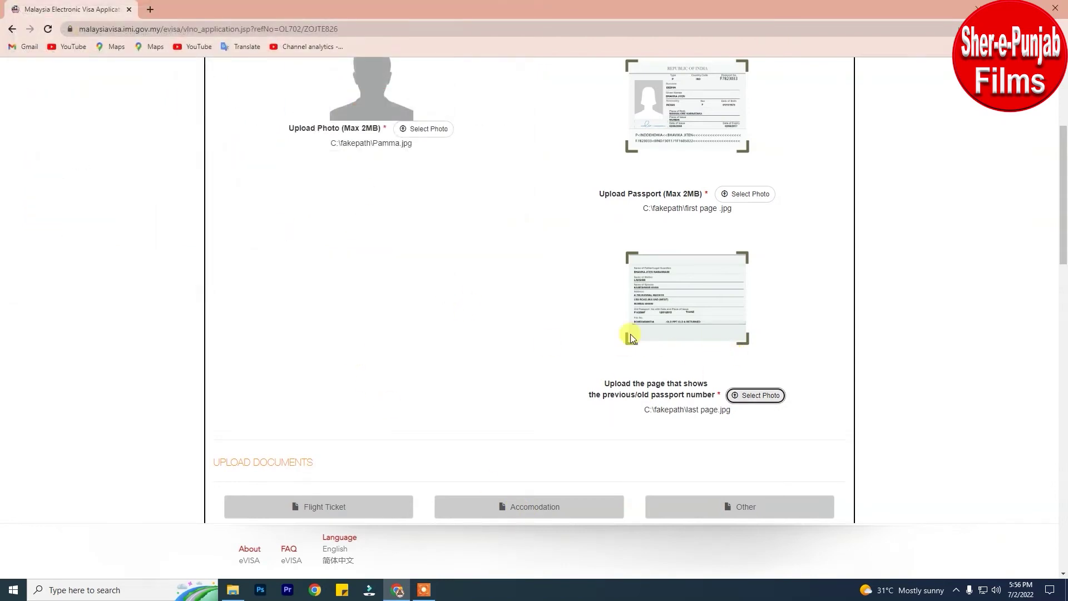
scroll(646, 315, down, 5)
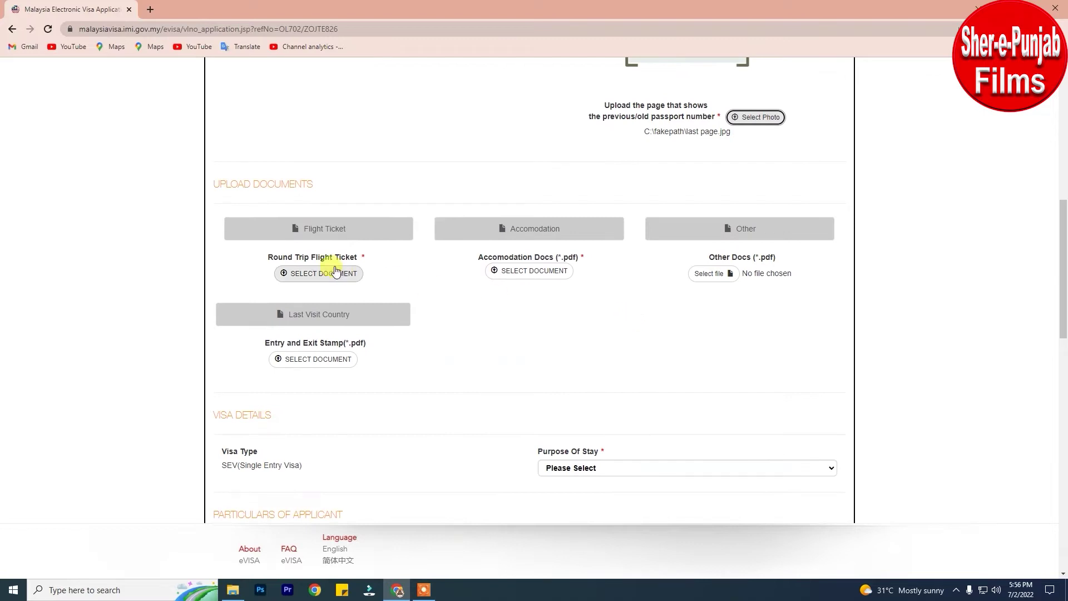
Upload flight ticket 22.jpg as the Round Trip Flight Ticket.
click(306, 273)
click(534, 332)
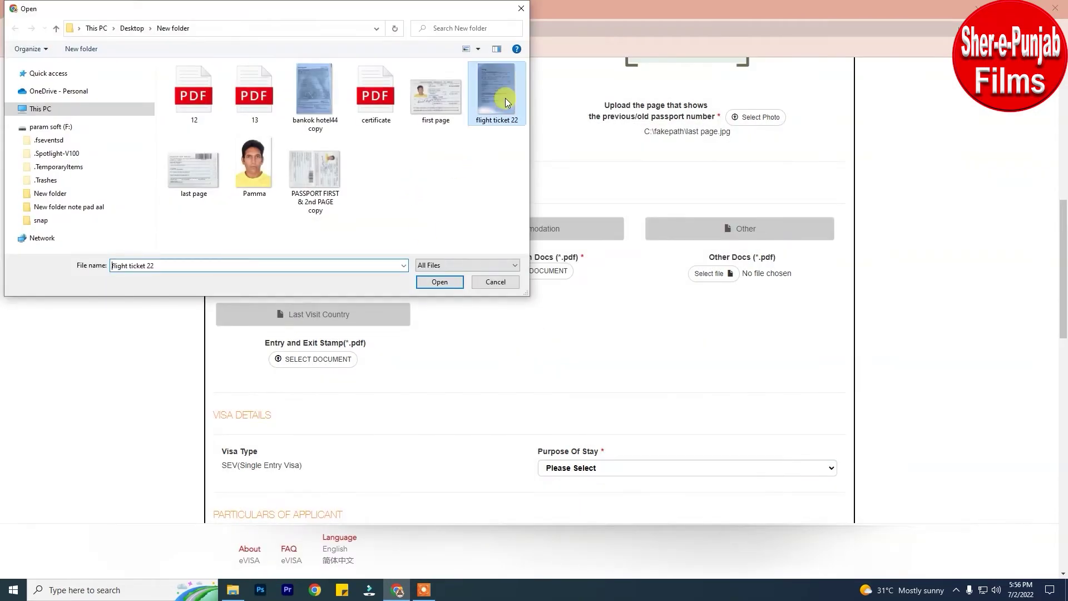
click(439, 281)
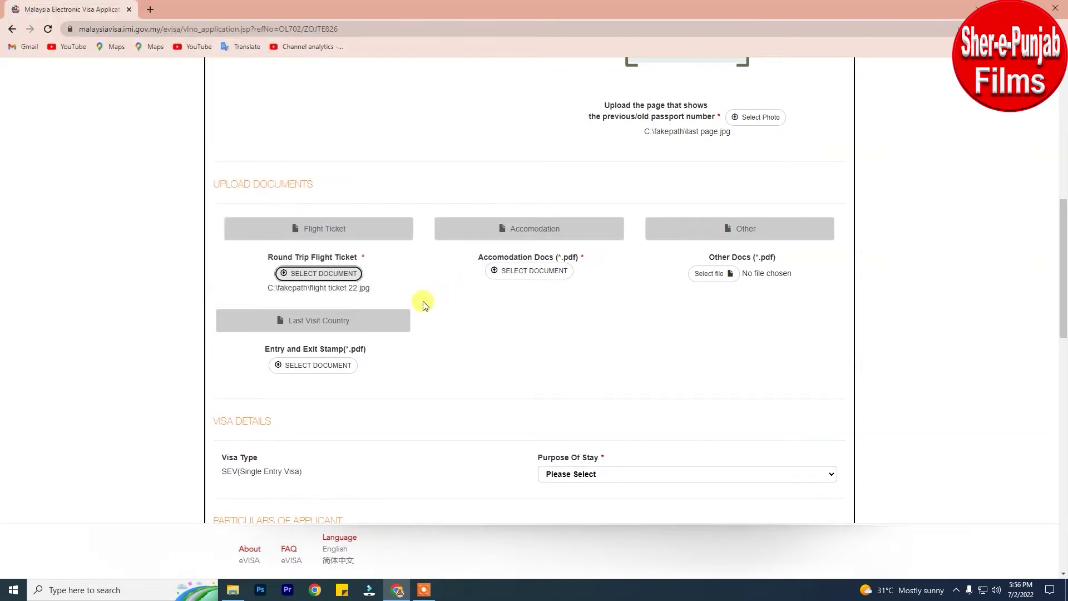
Upload certificate.pdf as the Accommodation Docs.
key(Tab)
click(532, 273)
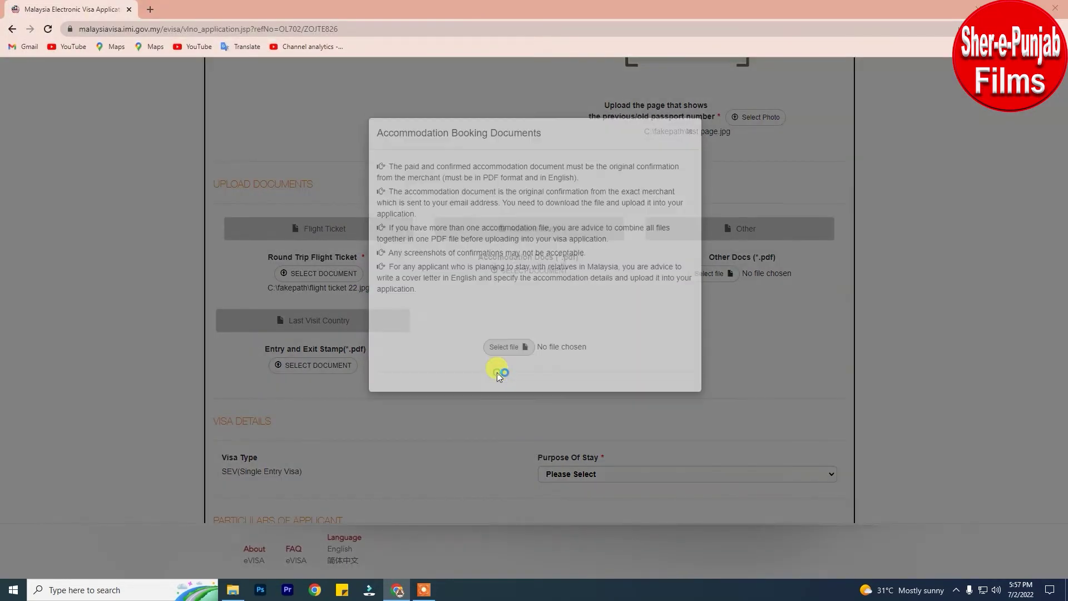
click(498, 376)
click(377, 93)
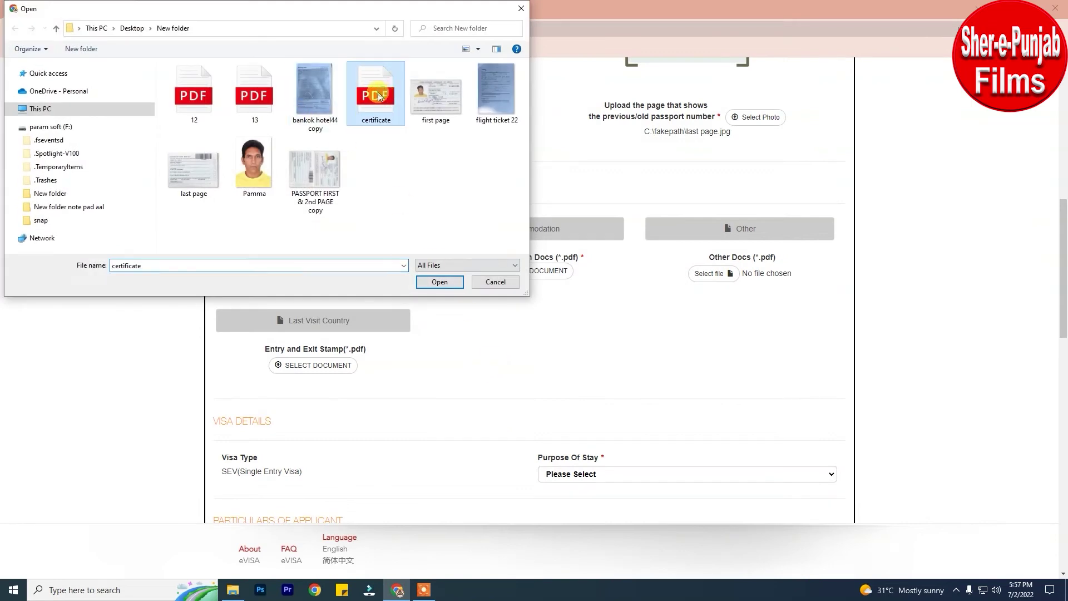
click(440, 282)
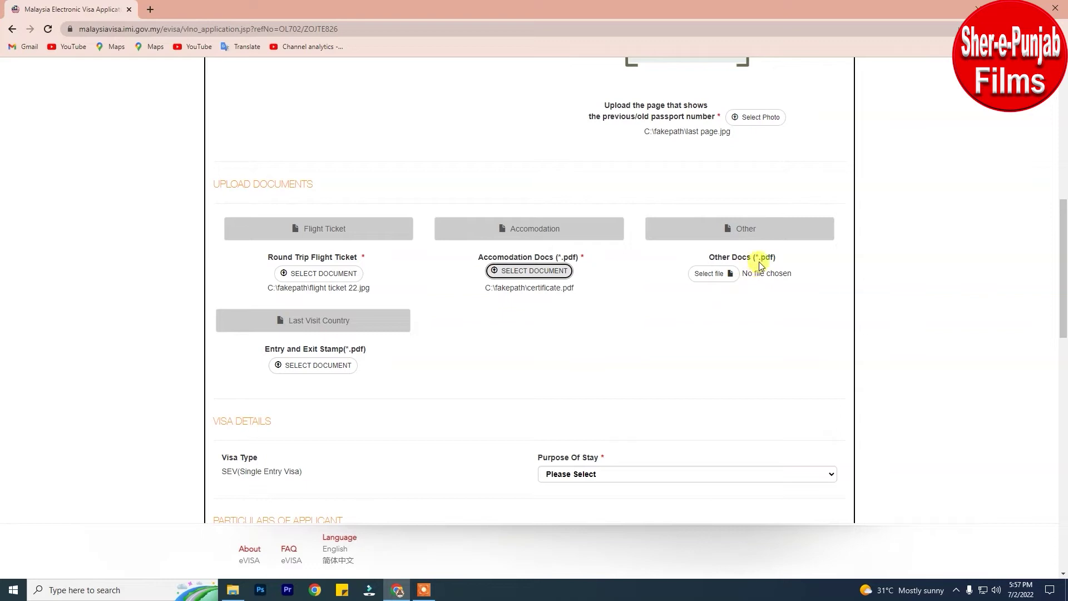
Set Purpose Of Stay to TOUR.
scroll(592, 345, down, 3)
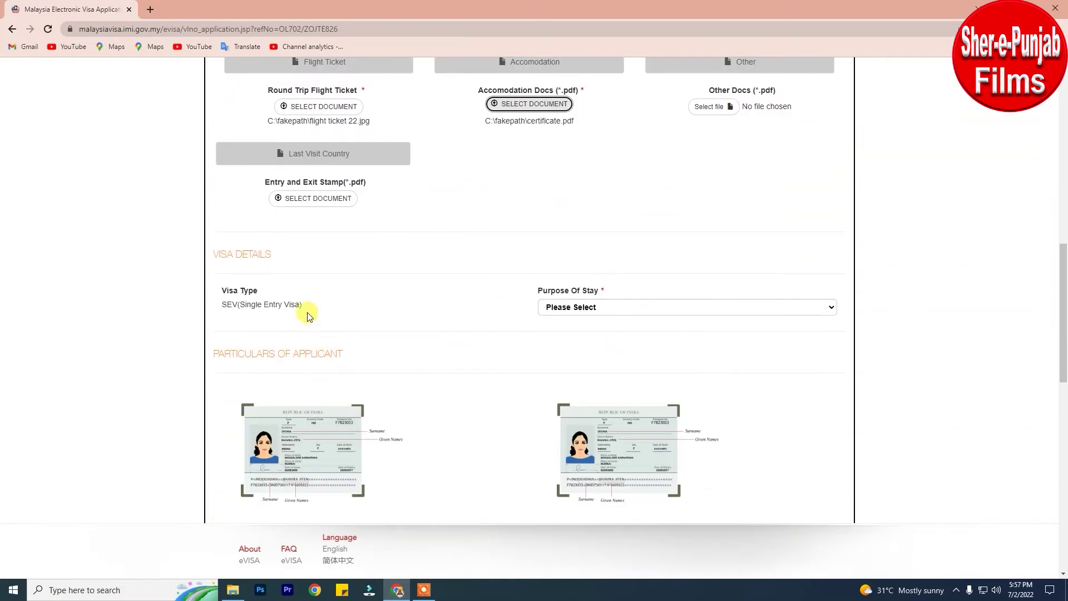
click(694, 308)
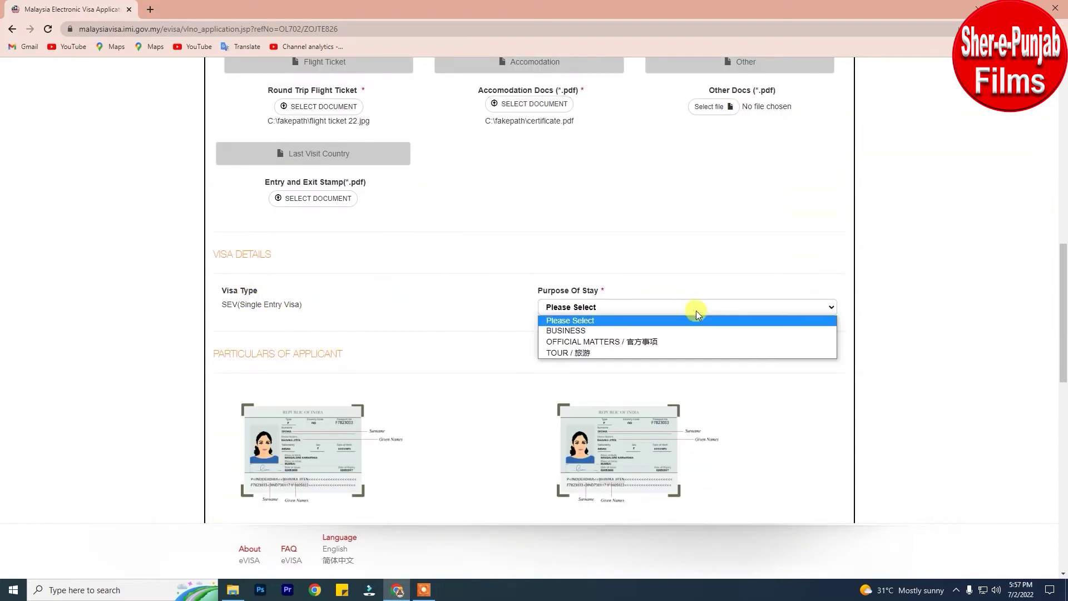
click(574, 353)
scroll(519, 365, down, 3)
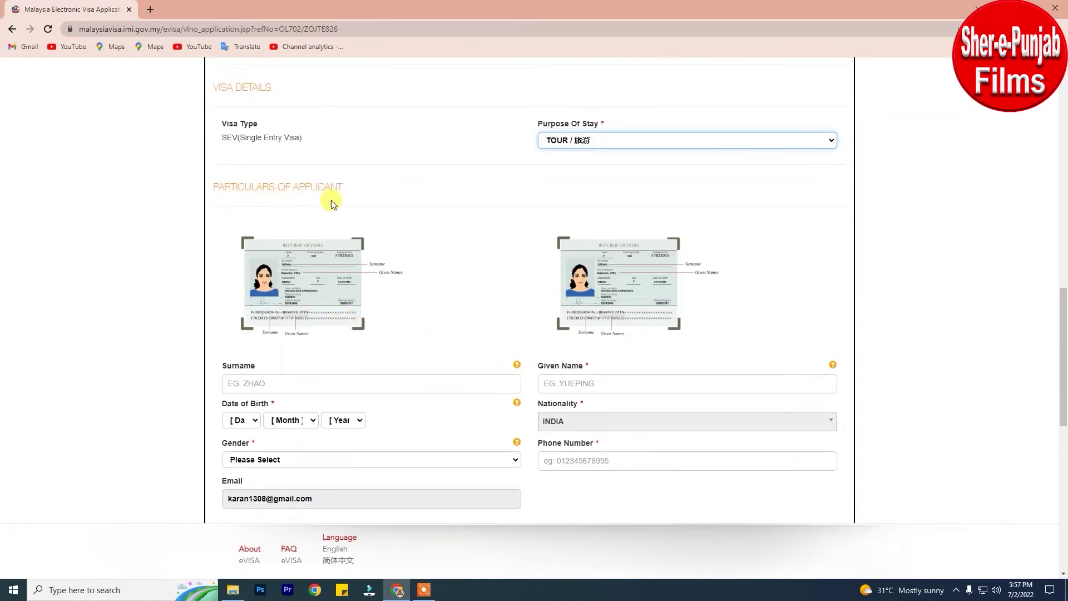
Enter the applicant's surname and given name.
click(274, 383)
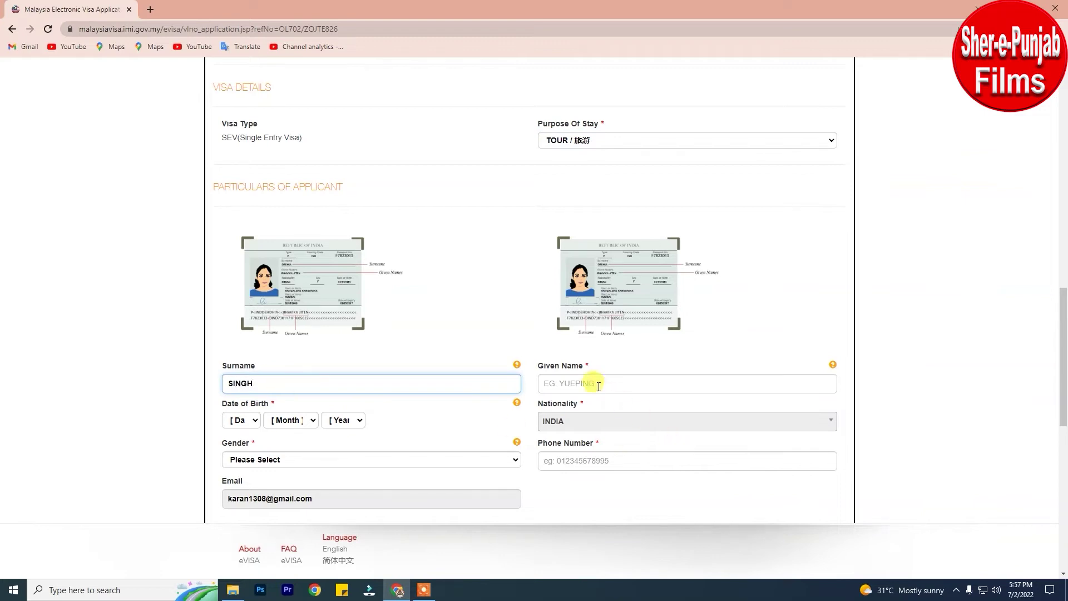
click(598, 386)
Set the date of birth to 1 MARCH 1971.
click(244, 420)
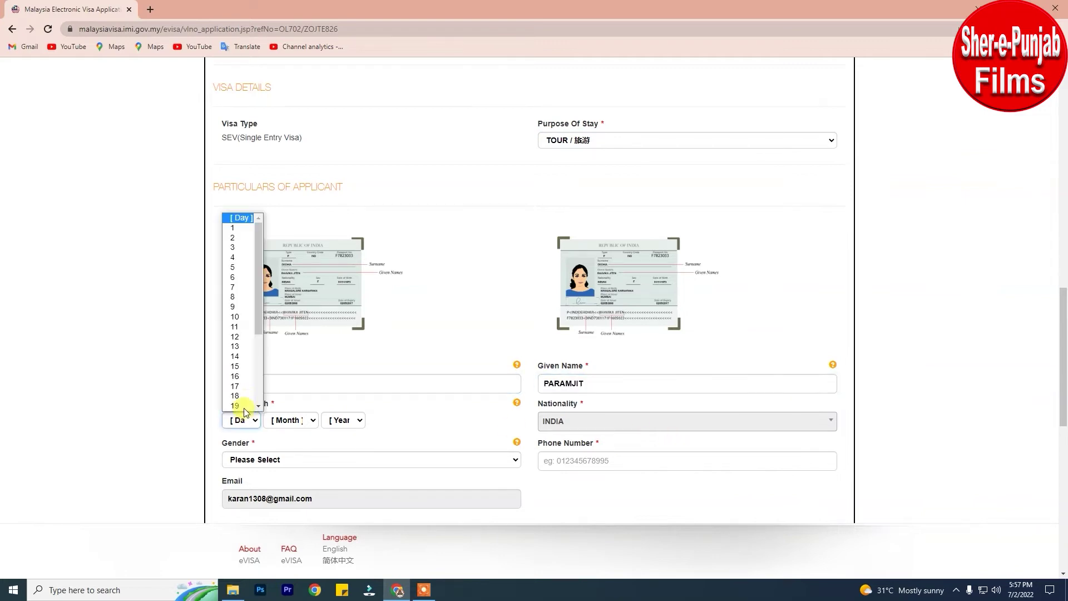
click(242, 229)
click(285, 420)
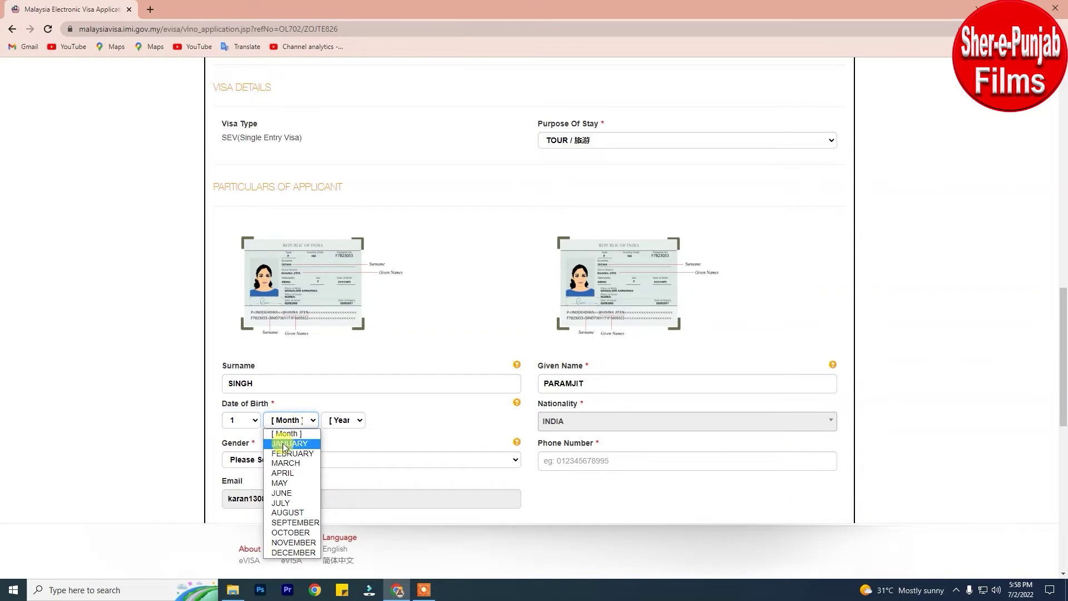
click(285, 463)
click(342, 419)
scroll(358, 325, down, 10)
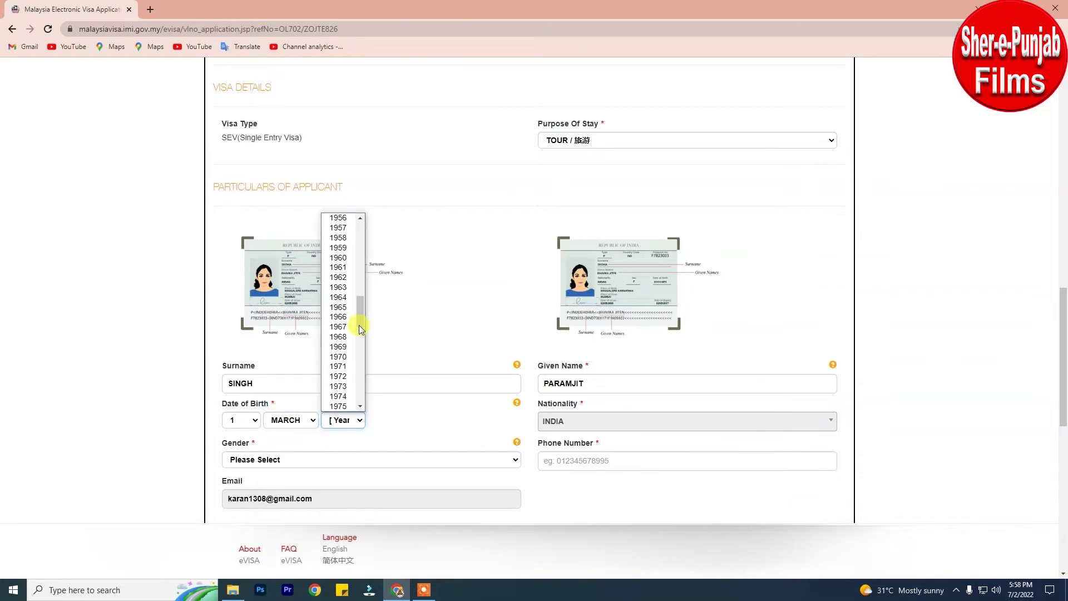
click(338, 366)
Set gender to MALE and move to the Phone Number field.
click(287, 459)
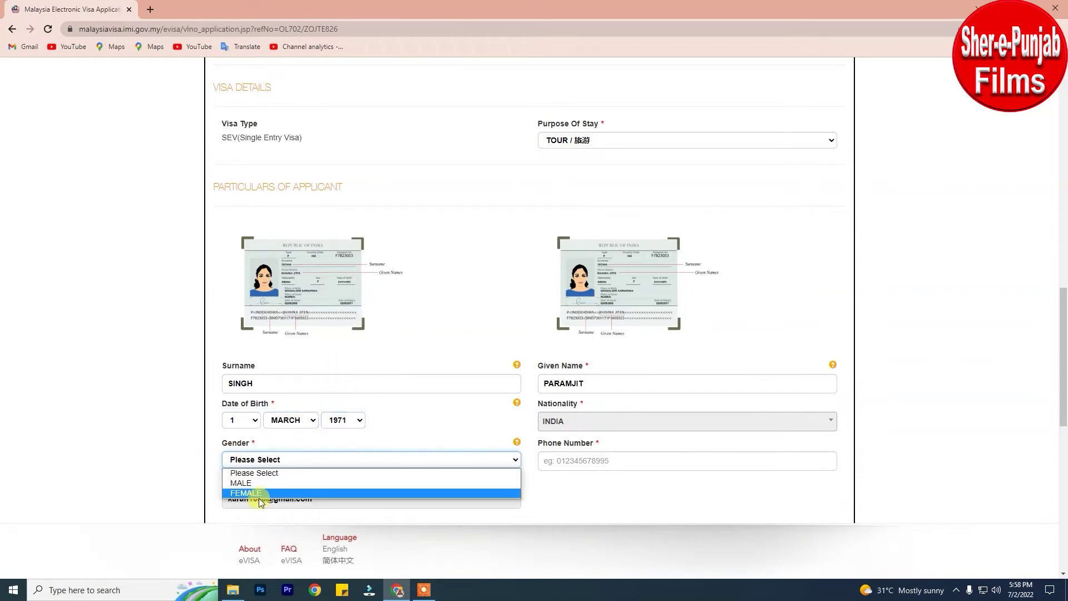
click(253, 482)
scroll(382, 475, down, 3)
click(623, 301)
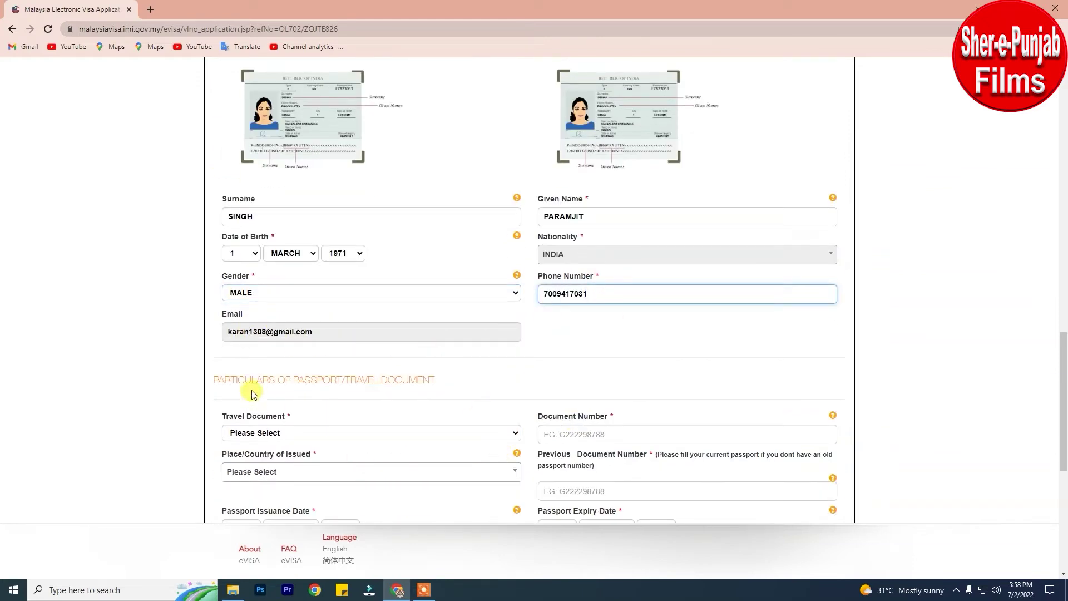
Choose INTERNATIONAL PASSPORT as travel document, issued by INDIA.
scroll(495, 266, down, 3)
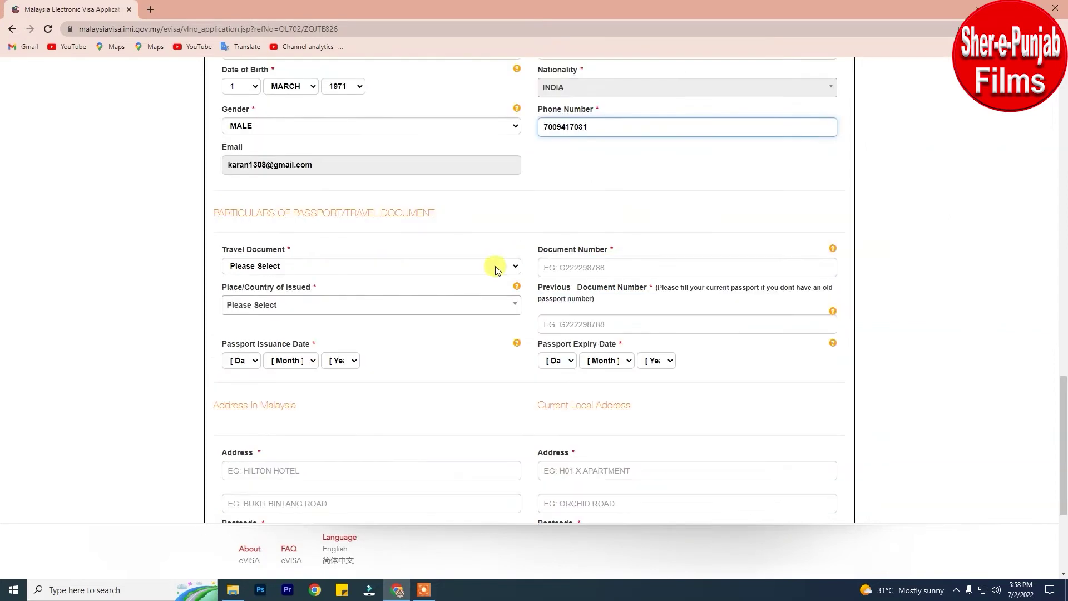
click(495, 266)
click(362, 289)
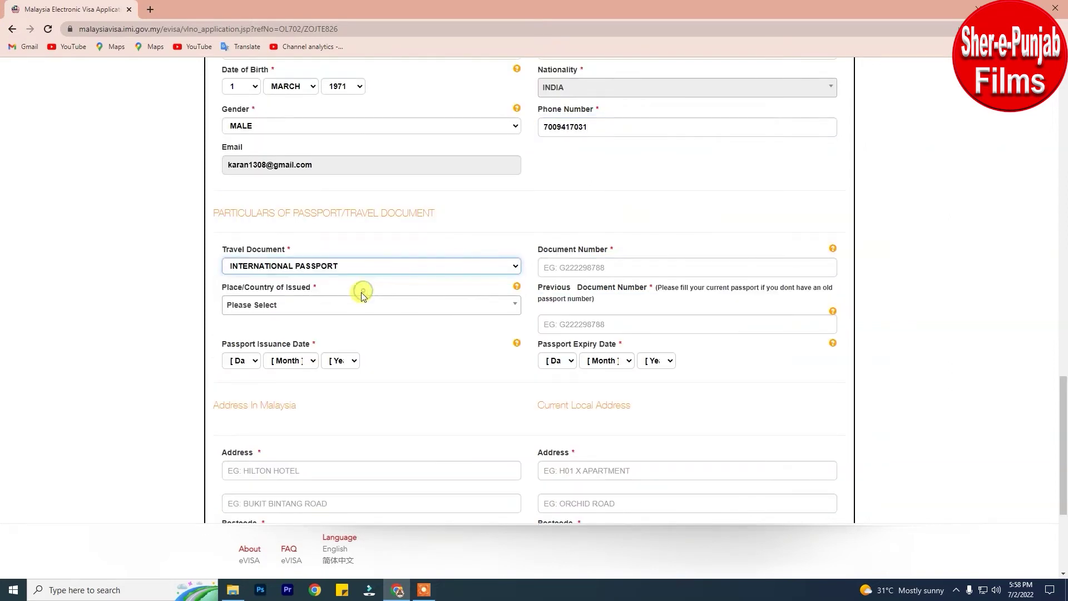
click(482, 306)
scroll(298, 383, down, 5)
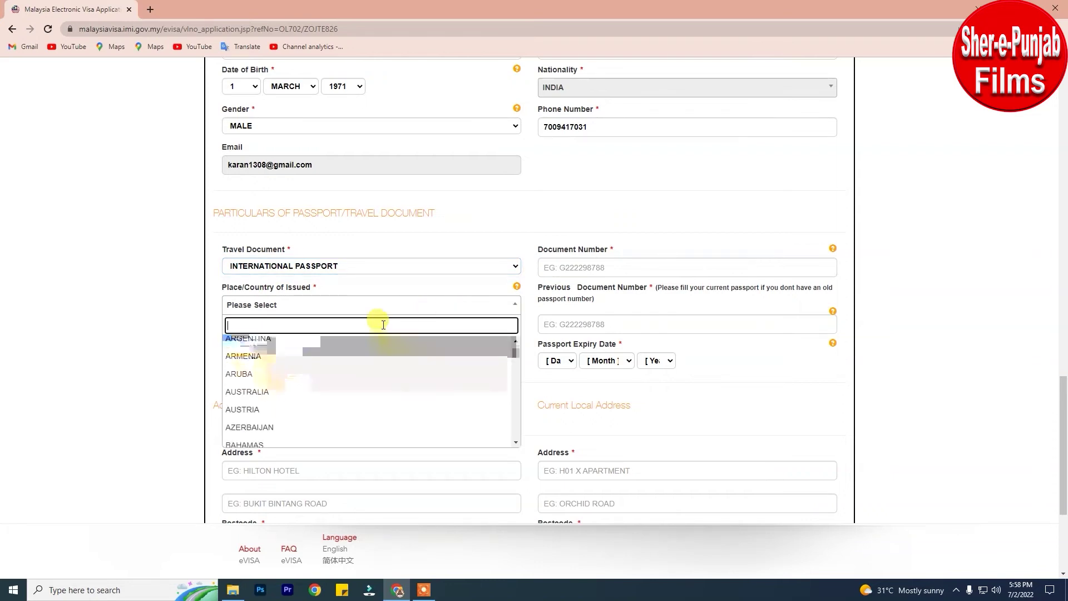
scroll(301, 389, down, 15)
click(245, 414)
Enter the passport number and set the issue date to 16 AUGUST 2013.
click(577, 262)
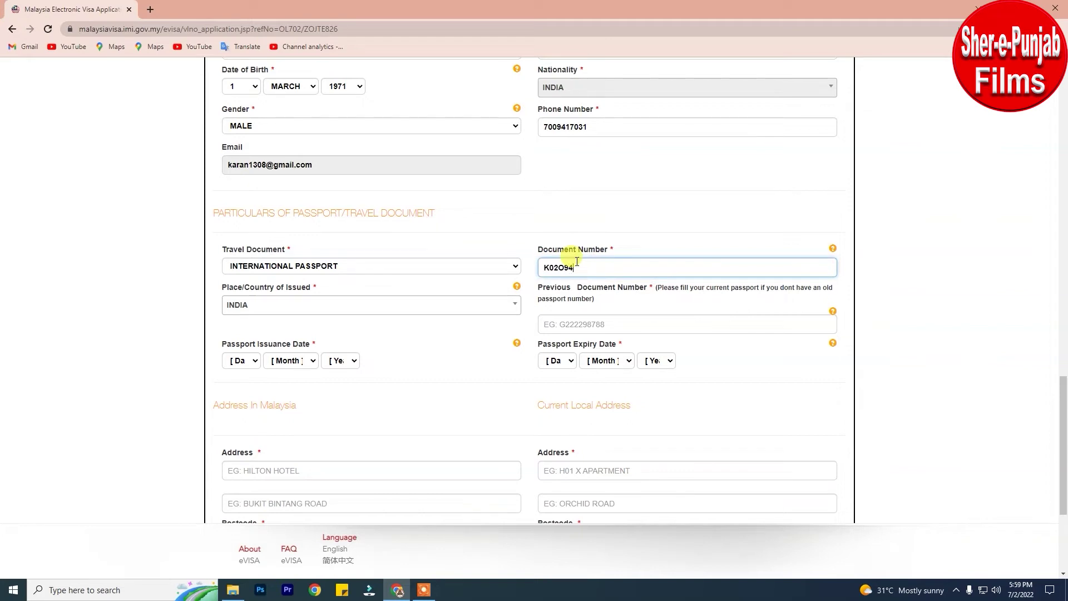
click(252, 360)
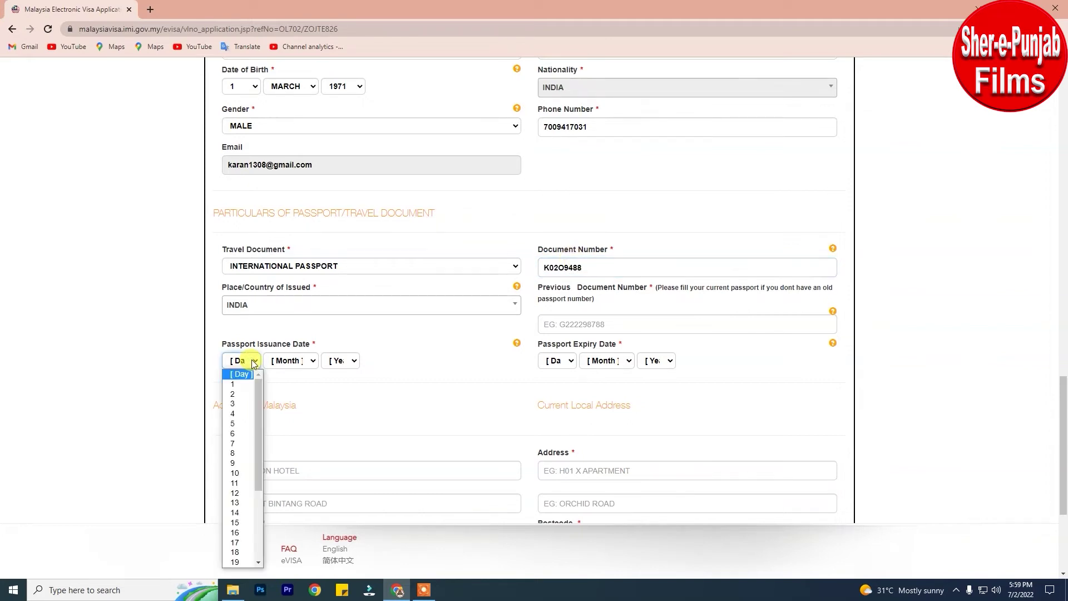
click(246, 533)
click(305, 361)
click(289, 453)
click(351, 360)
scroll(342, 514, down, 5)
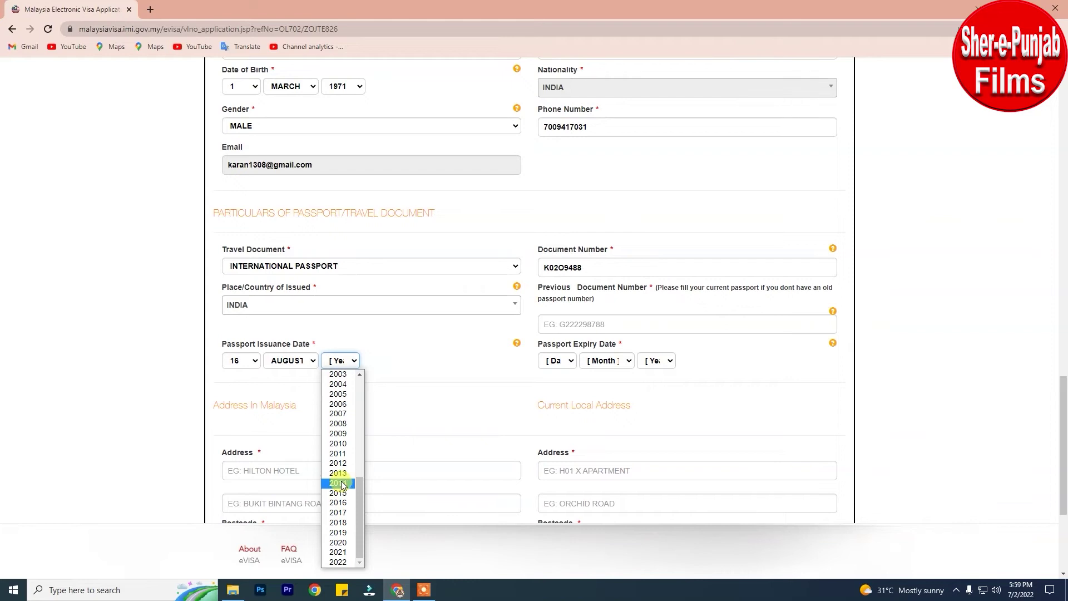
click(339, 473)
Set the passport expiry date to 17 AUGUST 2023.
click(557, 360)
click(555, 542)
click(607, 360)
click(604, 452)
click(656, 360)
click(655, 396)
Begin the Address in Malaysia field by typing 'hotel'.
scroll(297, 249, down, 3)
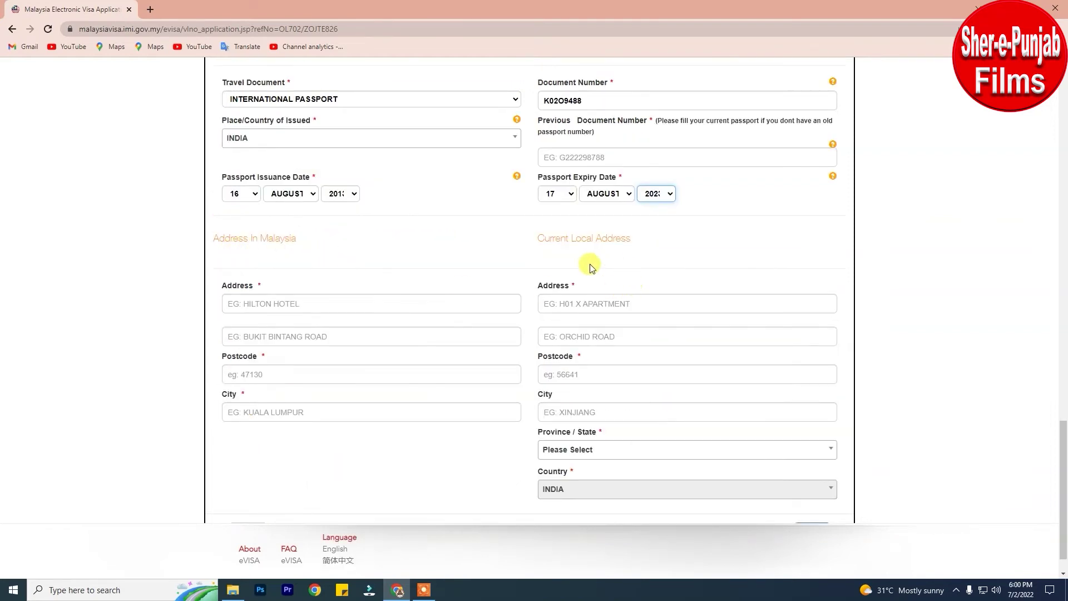
click(317, 301)
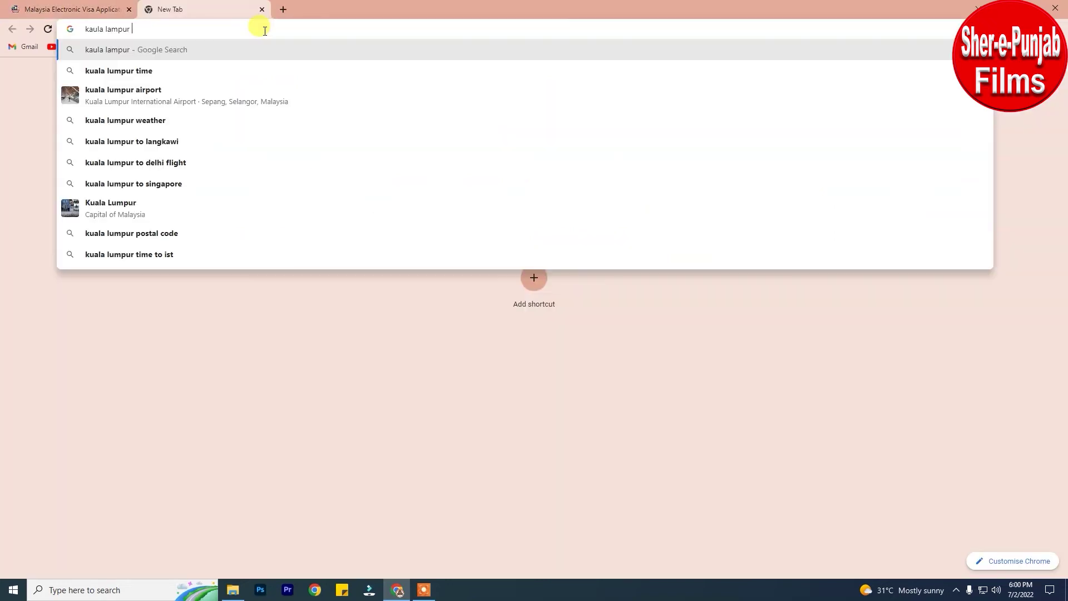
text(hotel)
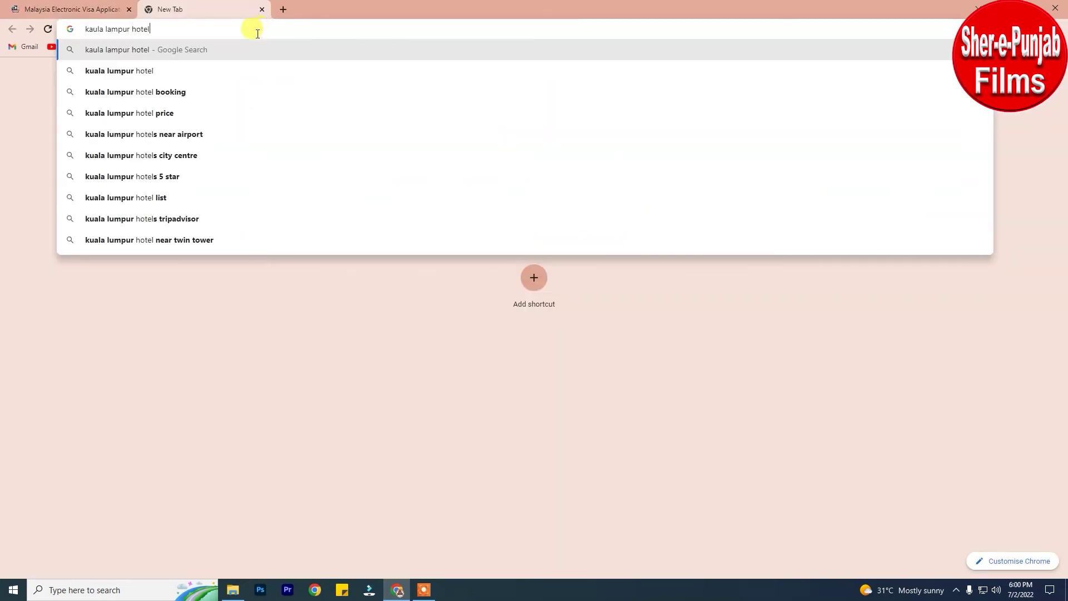
Search Kuala Lumpur hotel booking, copy Komune Living's Booking.com address, and return to the form.
click(136, 92)
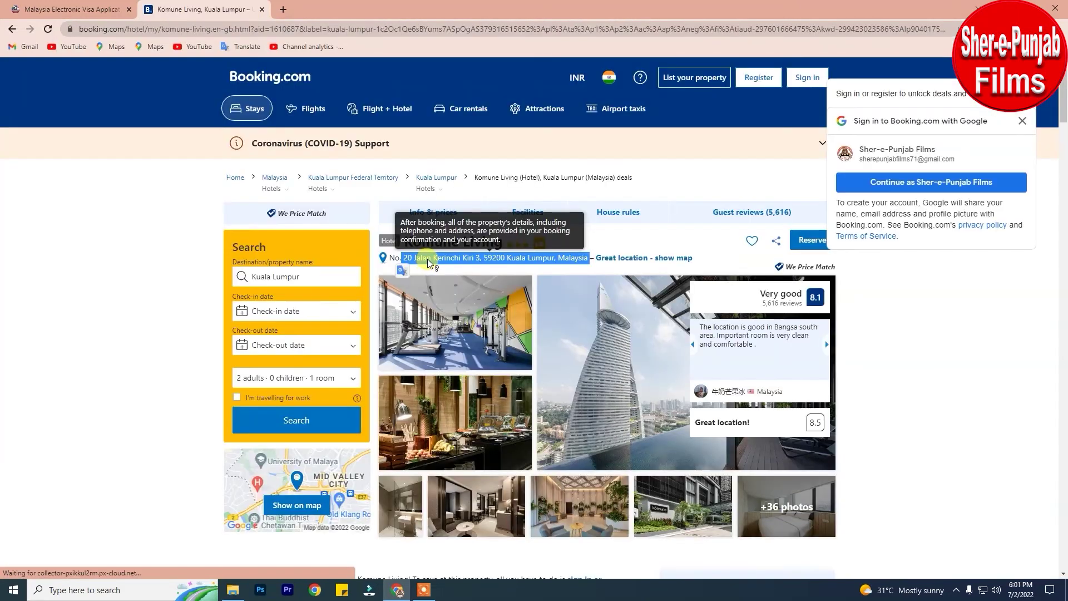
right_click(427, 259)
click(450, 275)
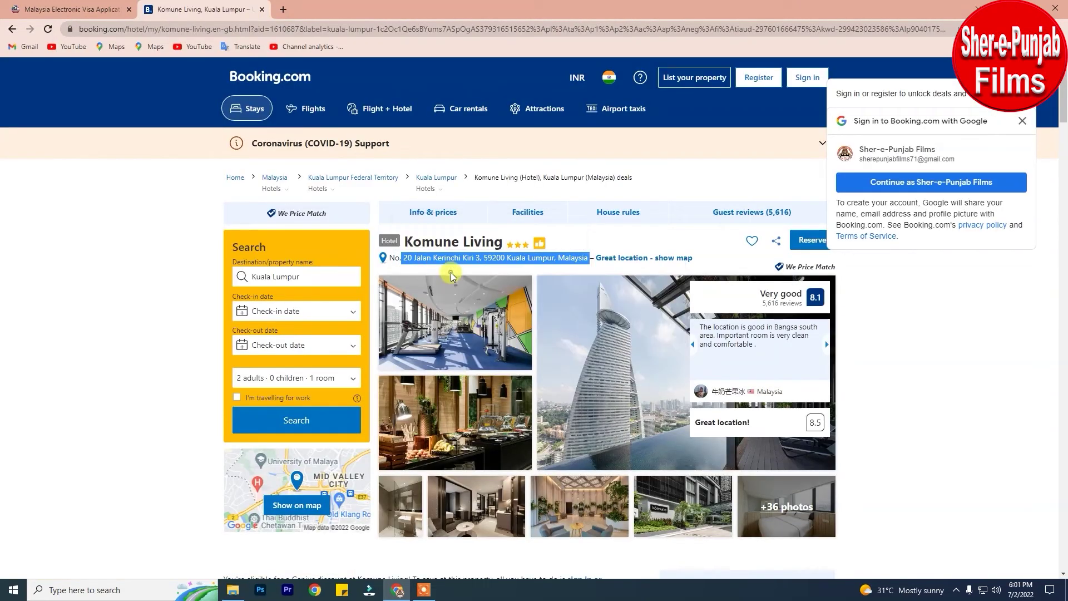
click(88, 7)
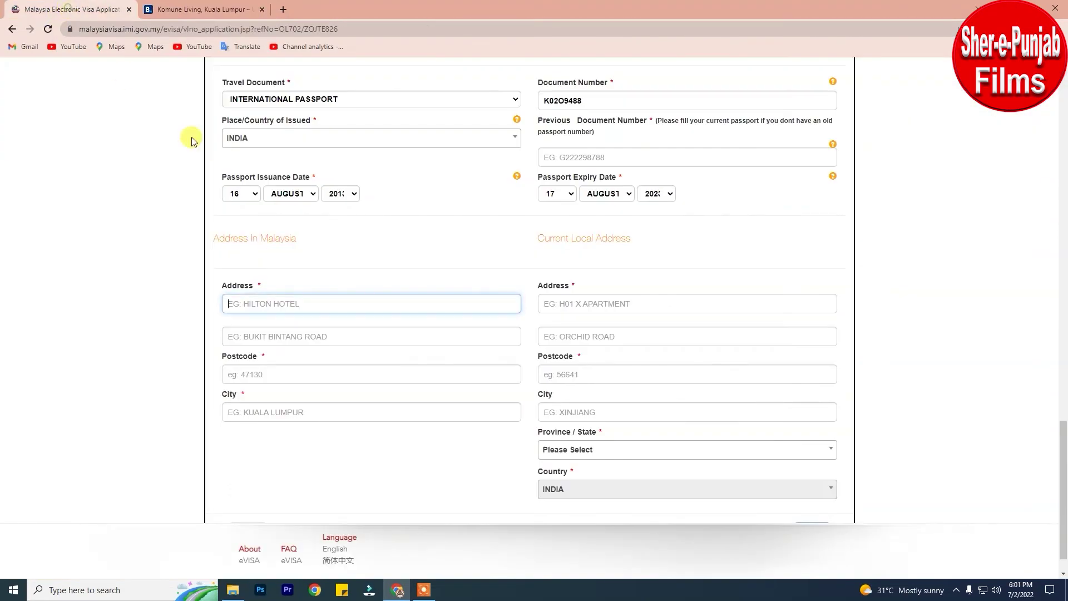
Paste the hotel's Kuala Lumpur address and postcode 59200 into the Malaysia address fields.
right_click(324, 305)
click(363, 391)
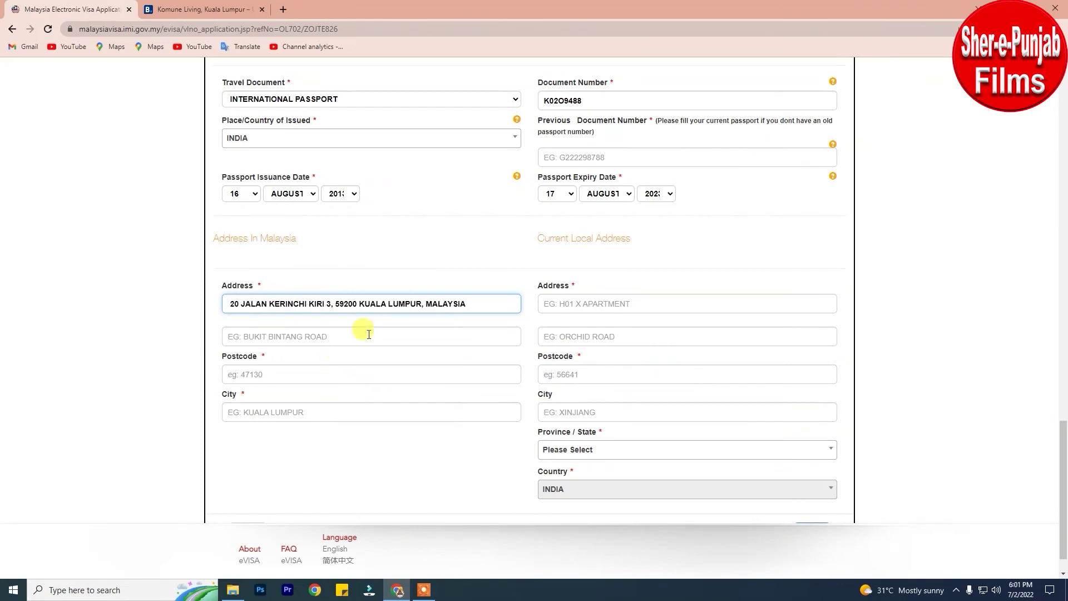
right_click(281, 378)
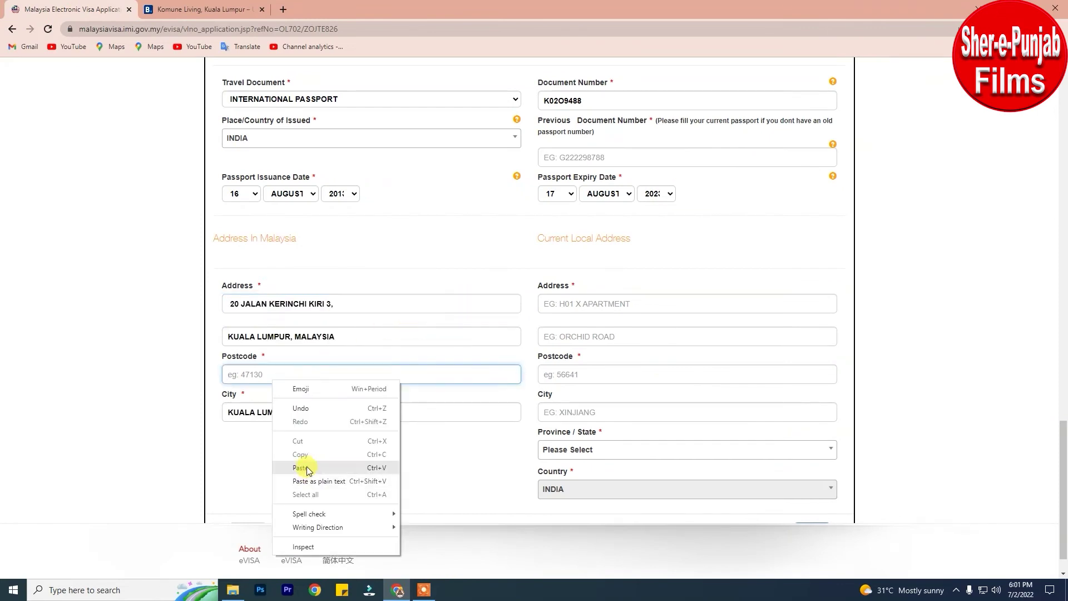
click(300, 469)
Enter the applicant's current home address, postcode, city and Punjab province, then continue.
click(596, 303)
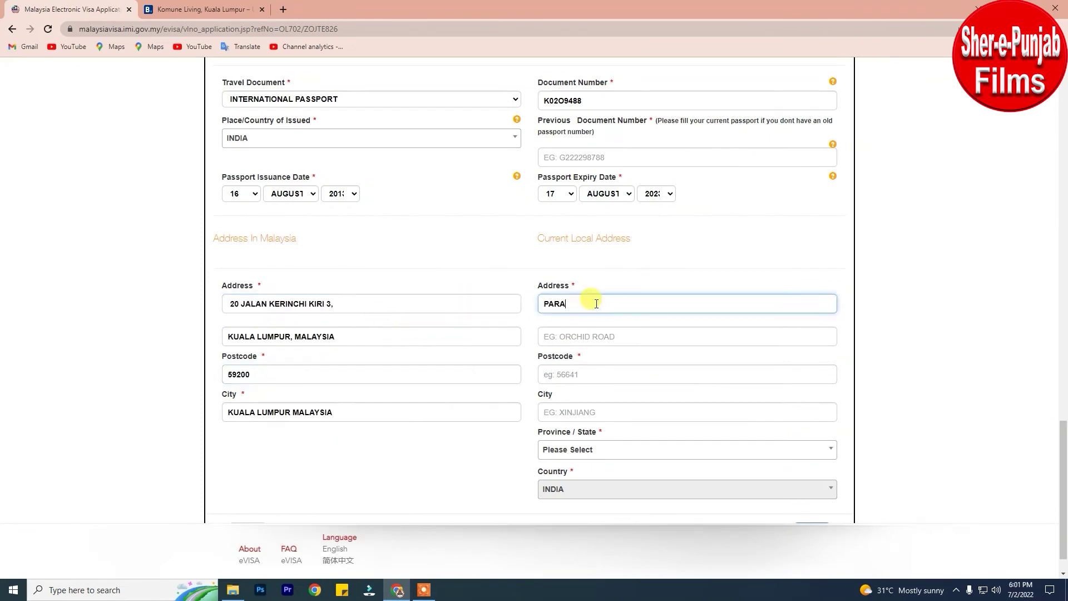
click(620, 337)
click(596, 376)
text(144031)
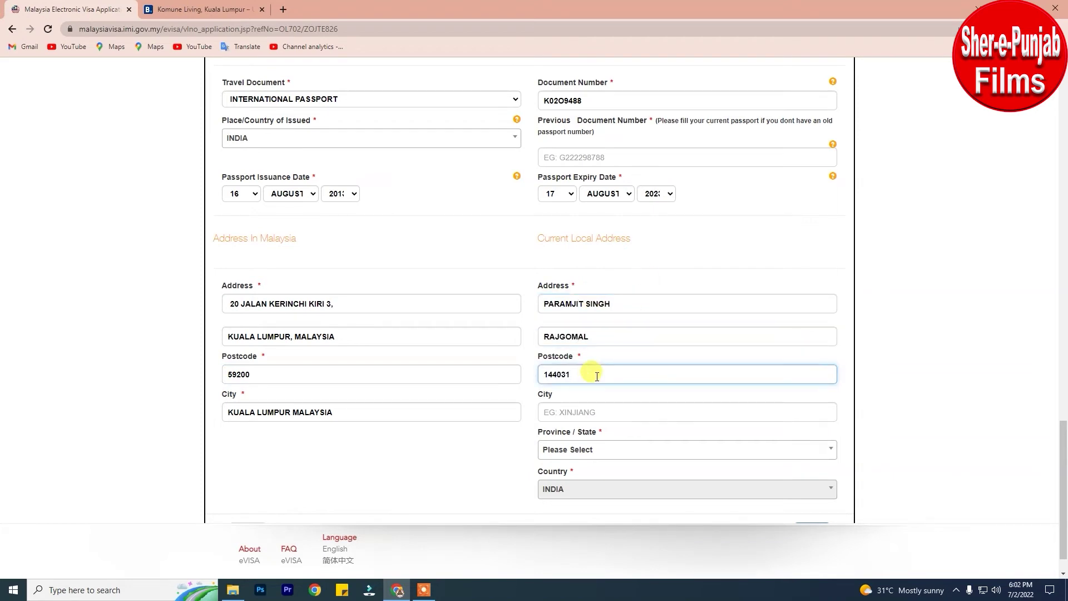
key(Tab)
text(JALANDHAR)
click(616, 448)
text(punjab)
key(Return)
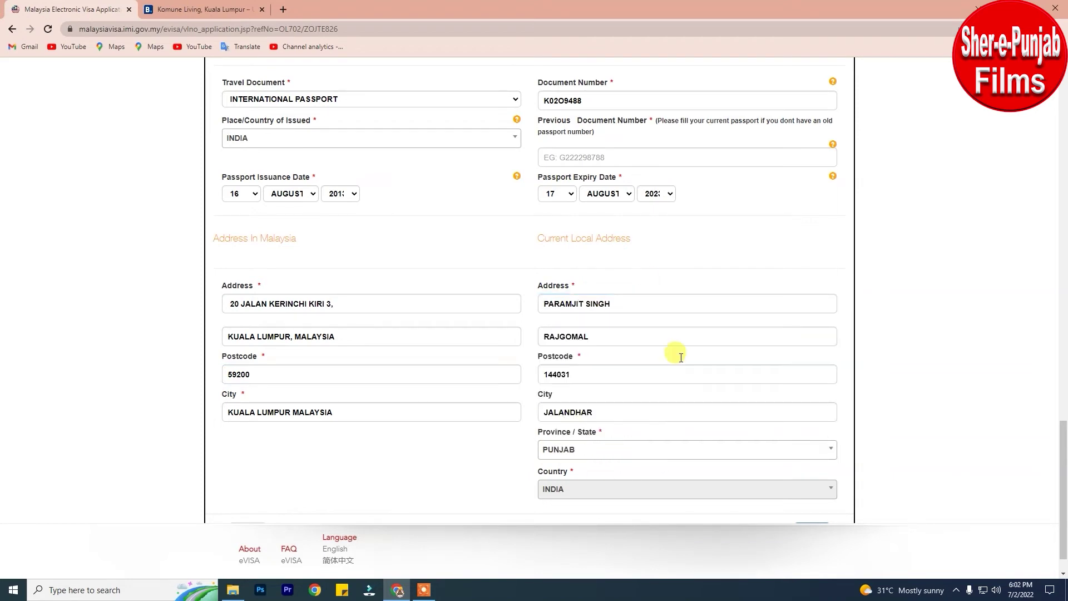
scroll(637, 321, down, 1)
click(810, 493)
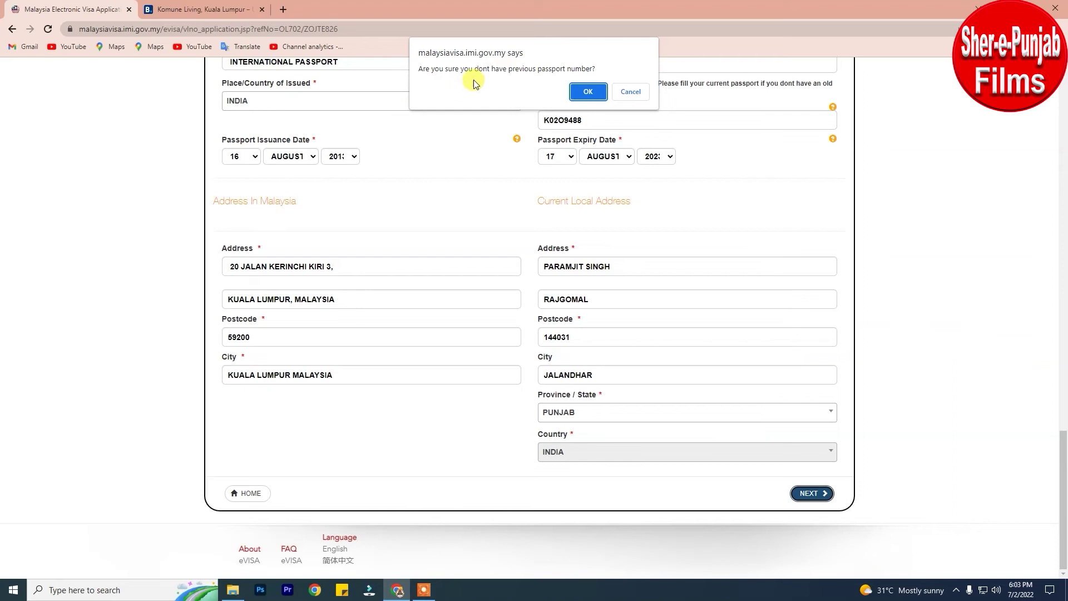
Dismiss the no-previous-passport alert, tick the terms confirmation and agree to the terms.
click(588, 90)
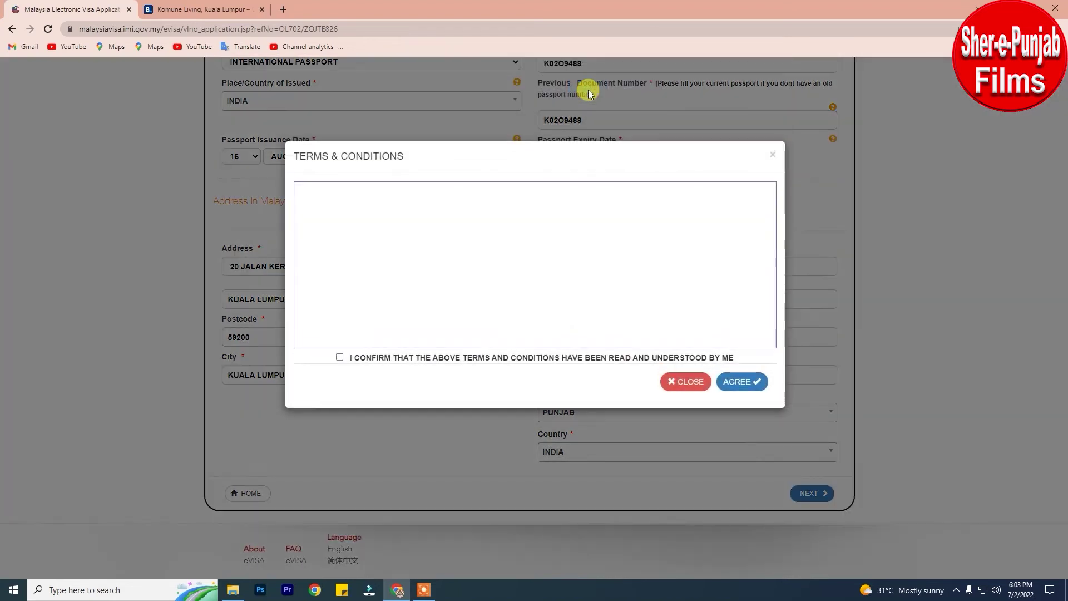
click(340, 357)
click(743, 382)
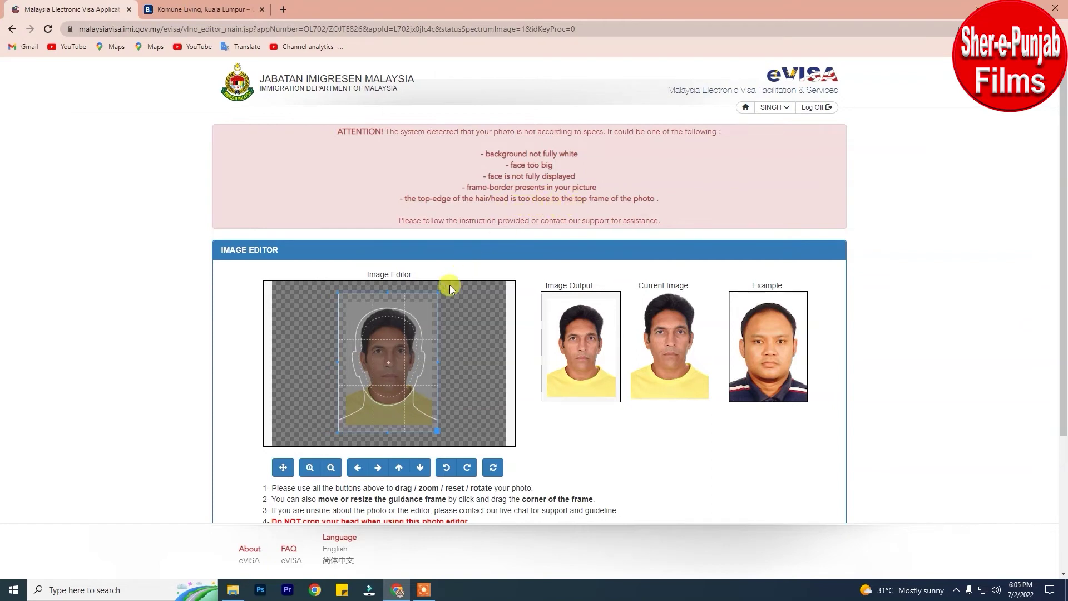
Accept the edited photo and confirm the passport page orientations past the ATTENTION warning.
scroll(806, 484, down, 3)
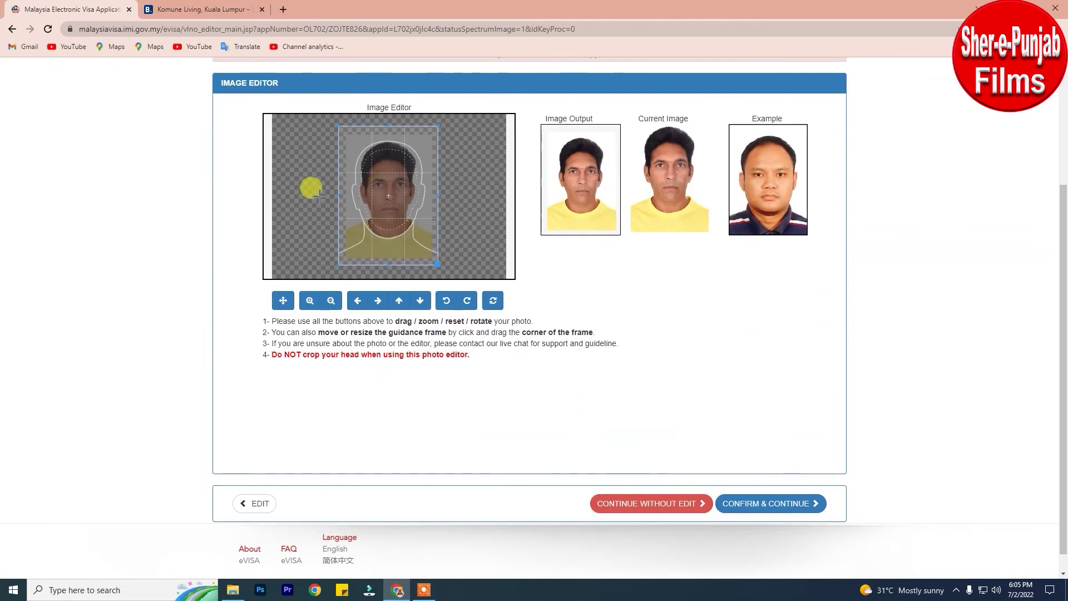
click(761, 503)
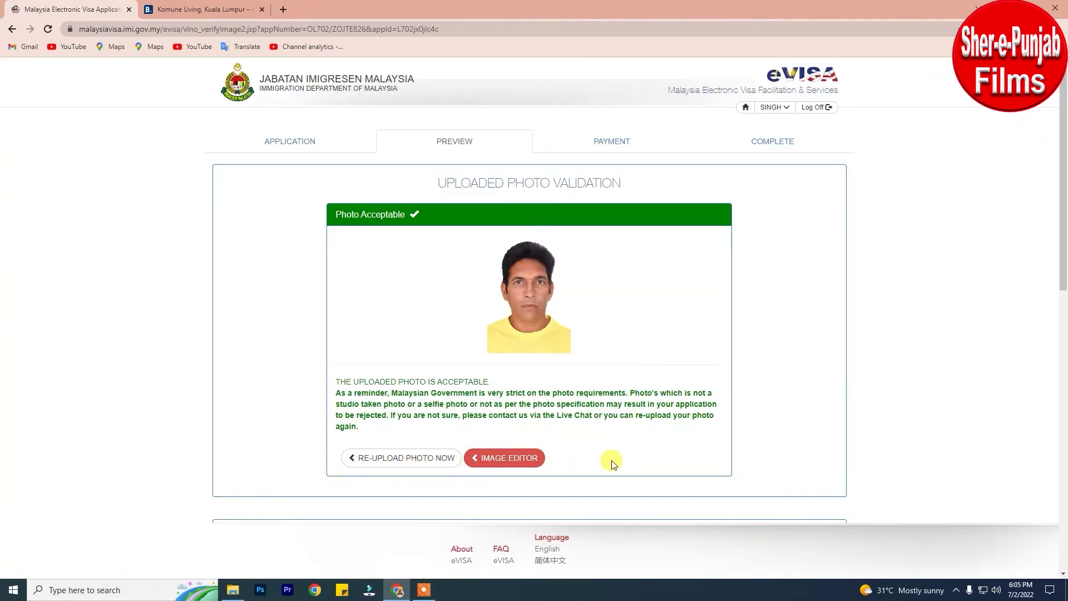
scroll(582, 317, down, 4)
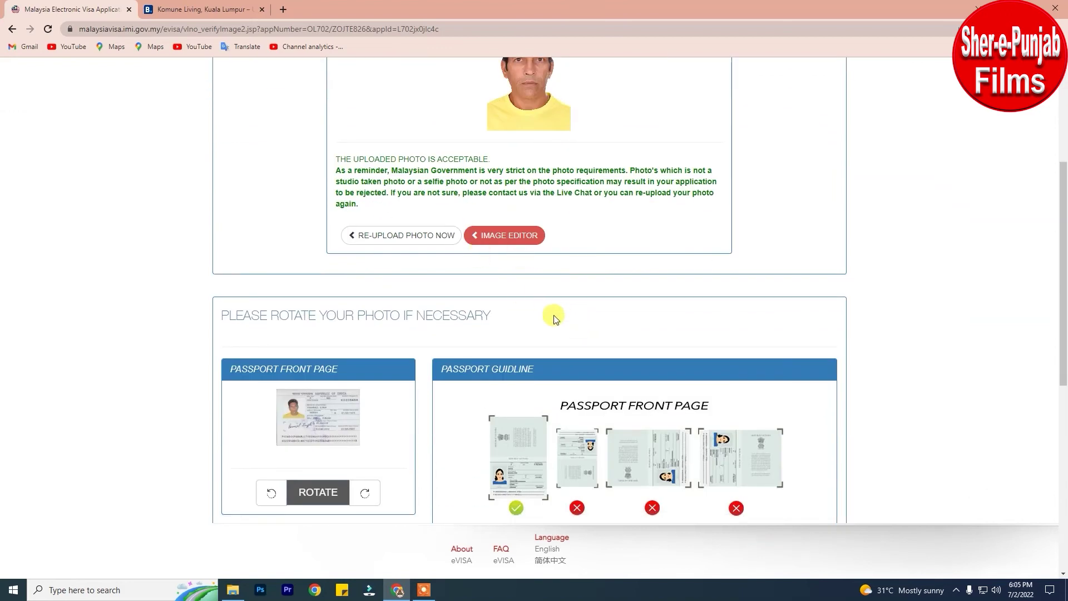
scroll(555, 318, down, 8)
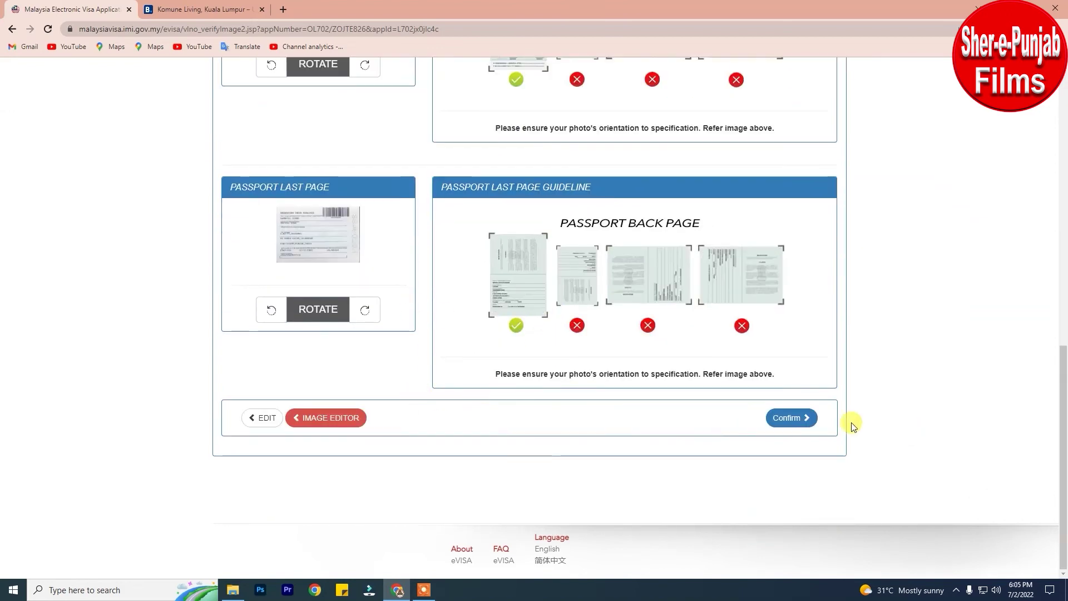
click(790, 417)
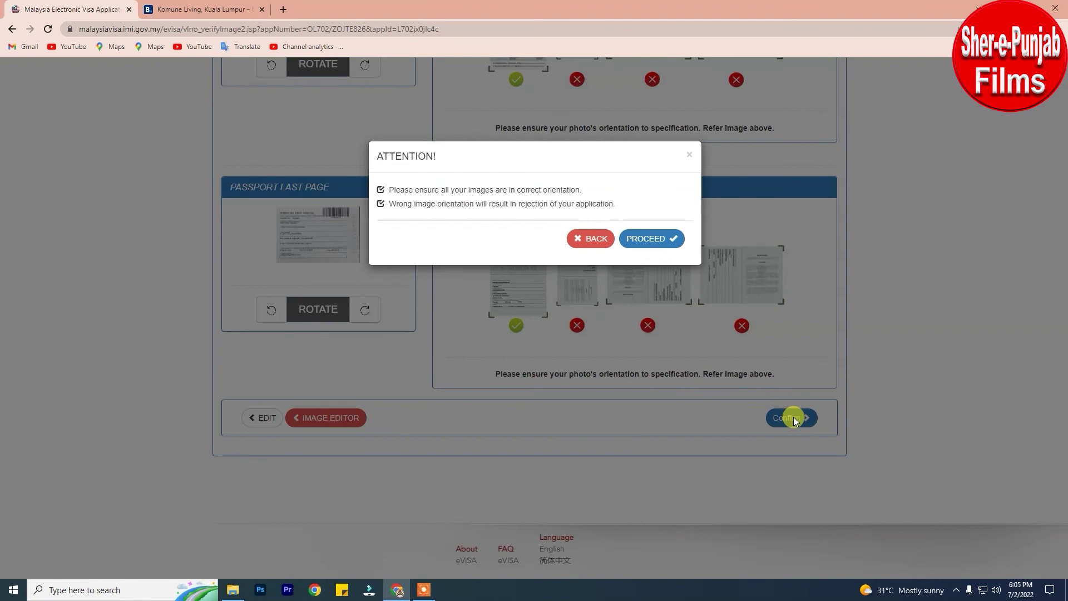
click(652, 242)
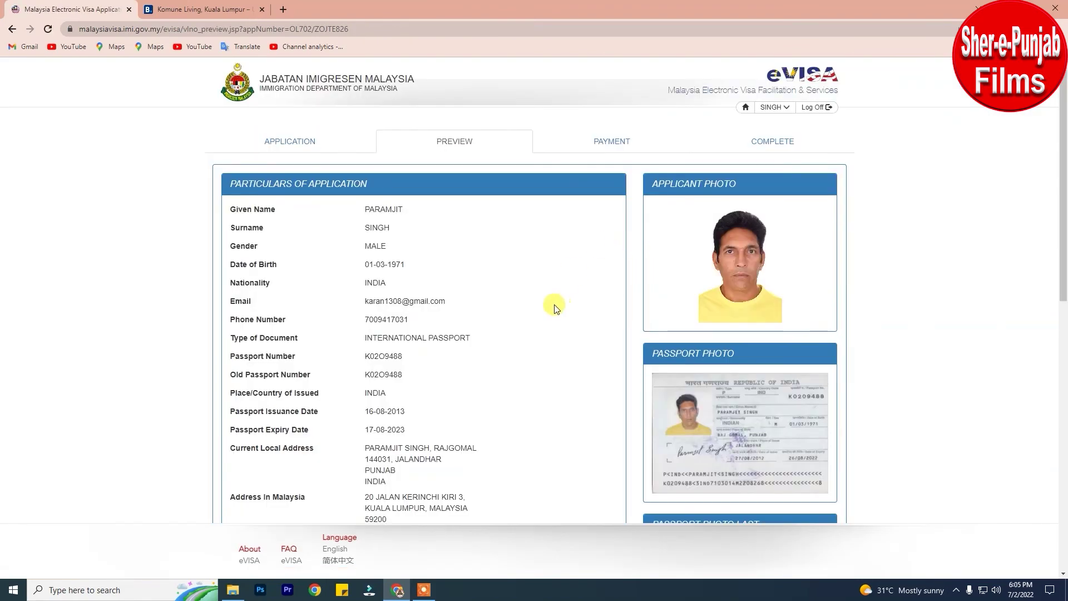
Certify the previewed application details and proceed to pay the MYR 156.24 fees.
scroll(556, 306, down, 4)
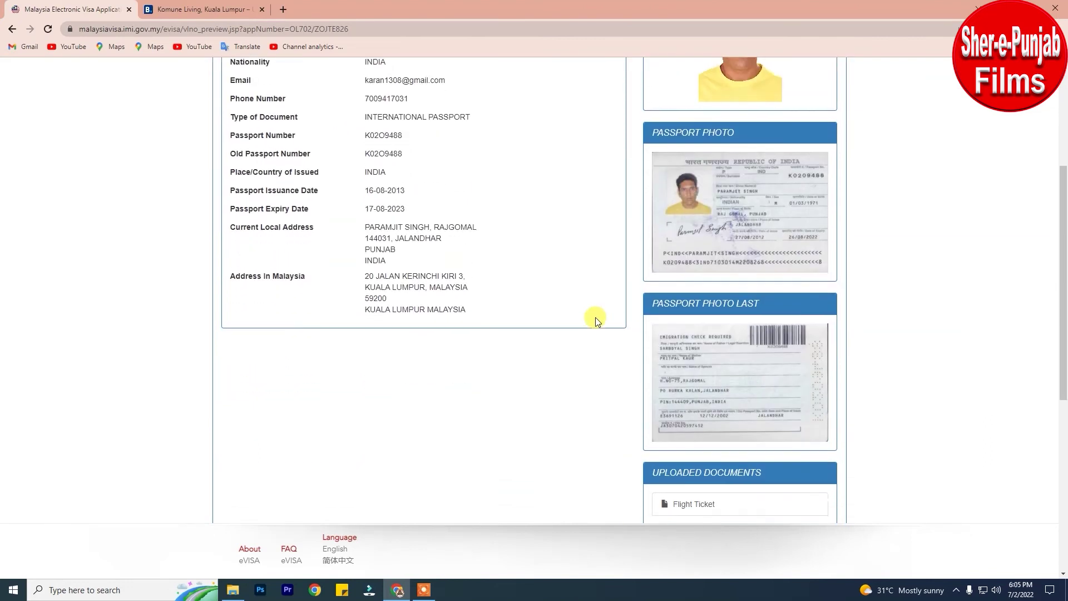
scroll(595, 318, down, 5)
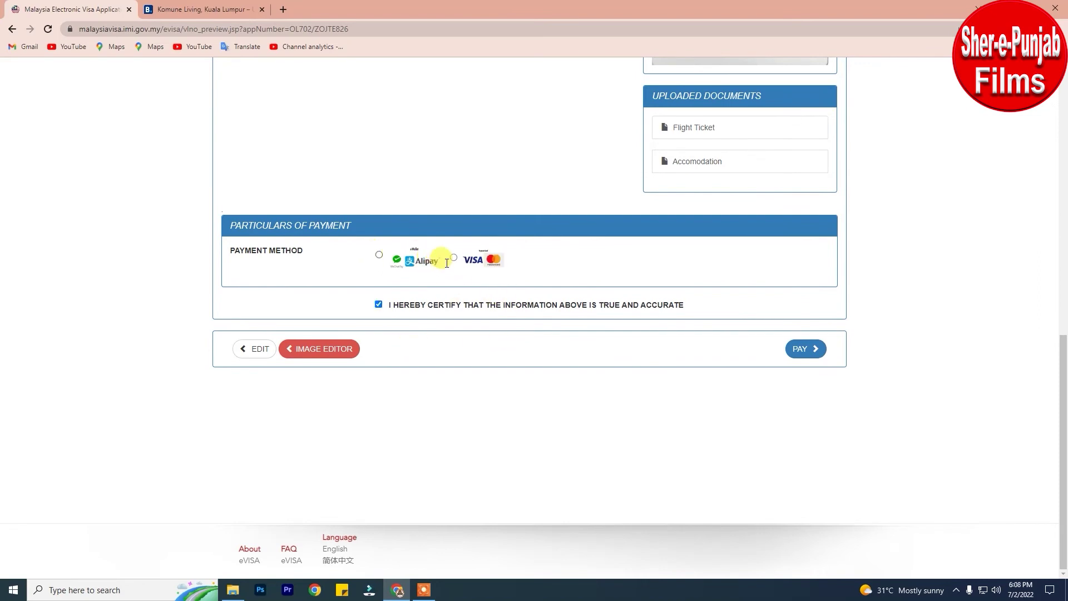
click(815, 349)
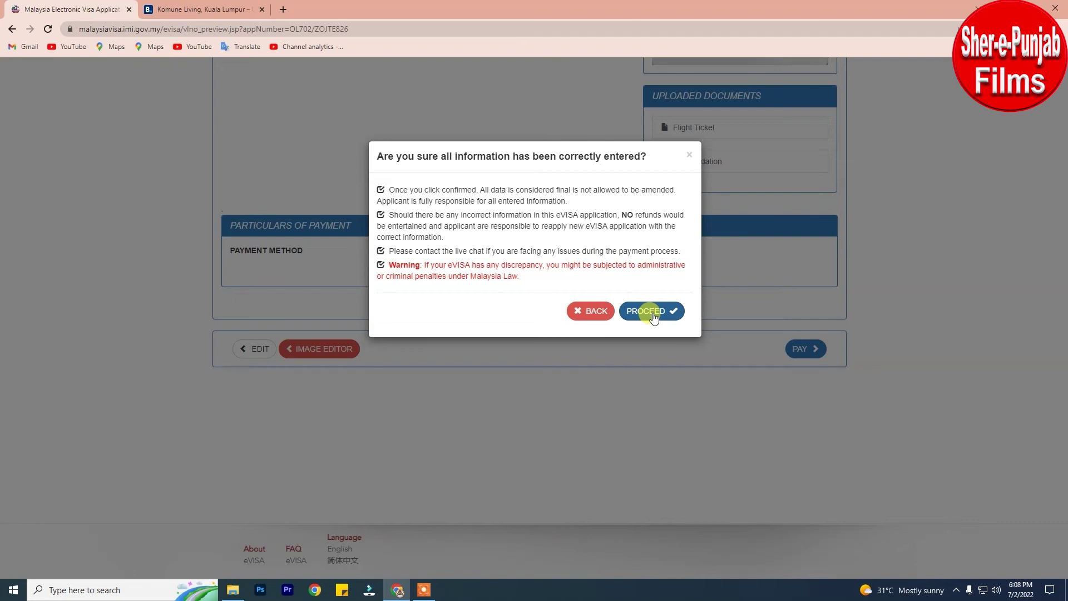
click(652, 312)
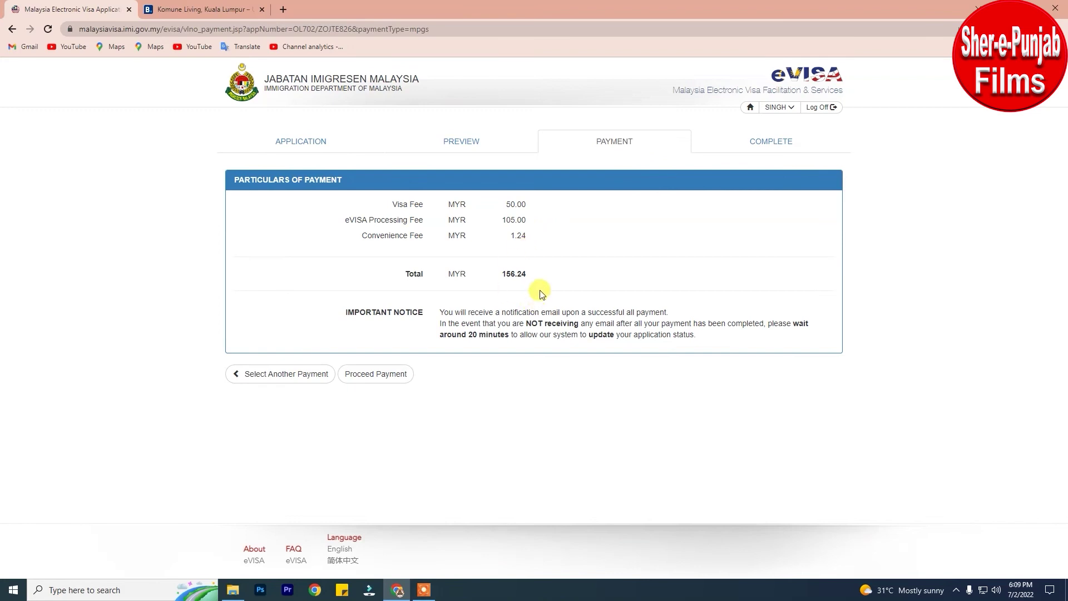
Open the Mastercard checkout for RM156.24, then cancel it unpaid.
click(347, 380)
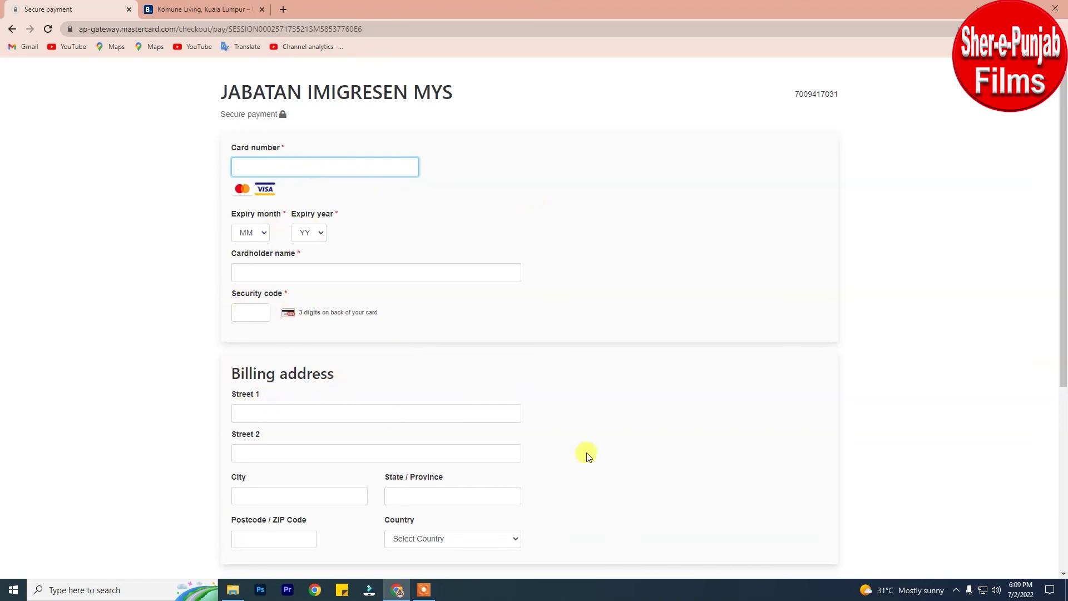
scroll(635, 401, down, 5)
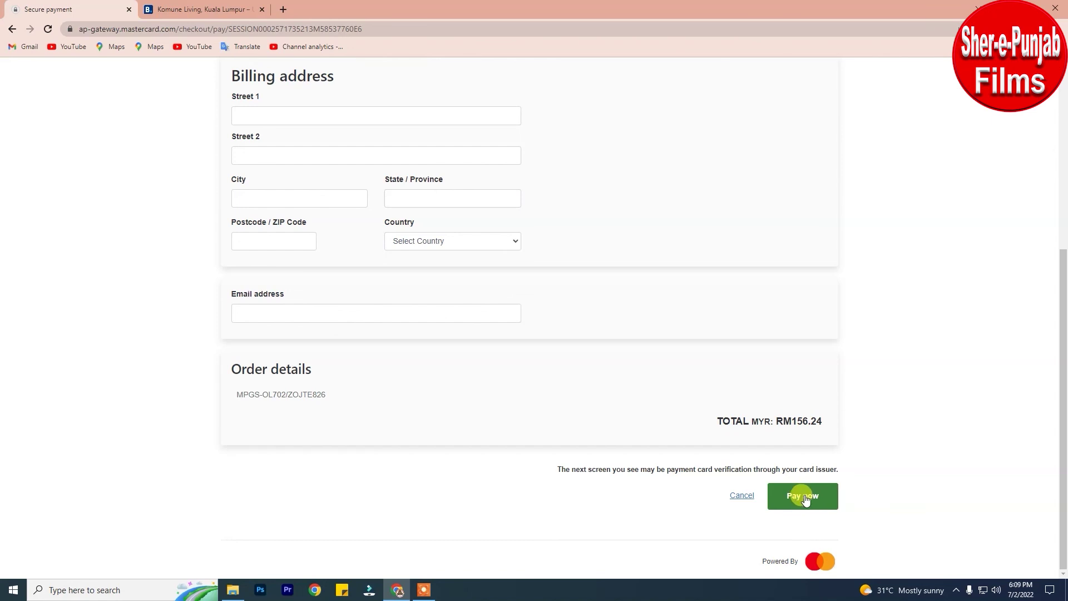
click(806, 498)
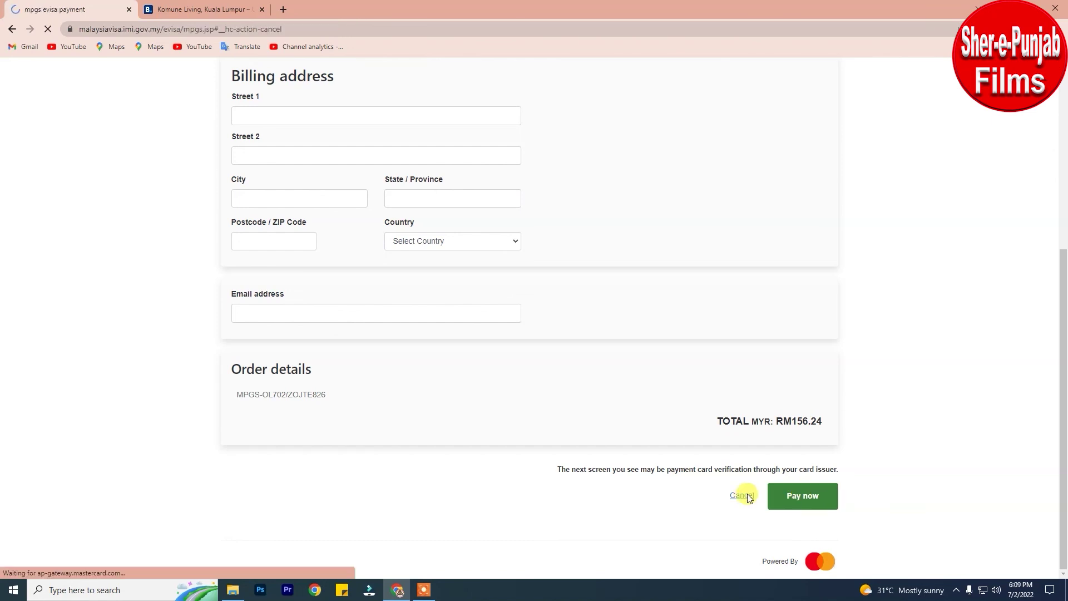